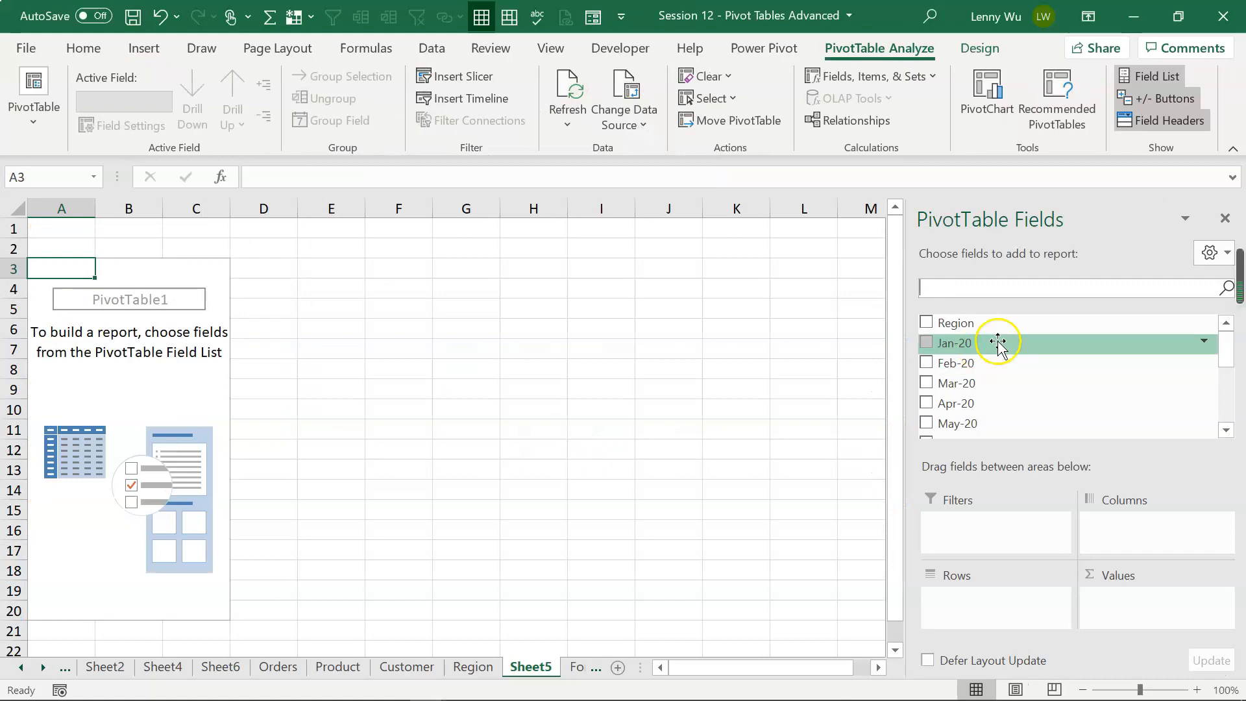
Step: Set up the PivotTable with Region in the rows and the sum of Jan-20 as the value
drag(1006, 344, 1133, 603)
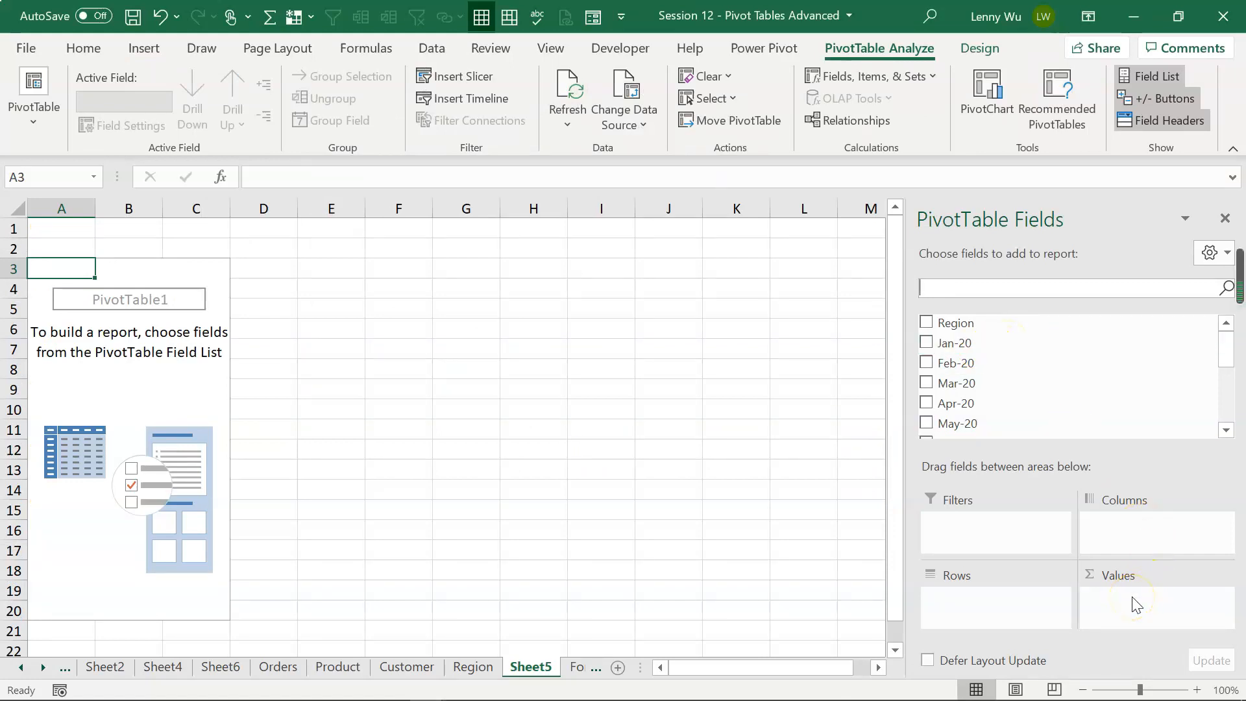
drag(979, 325, 991, 610)
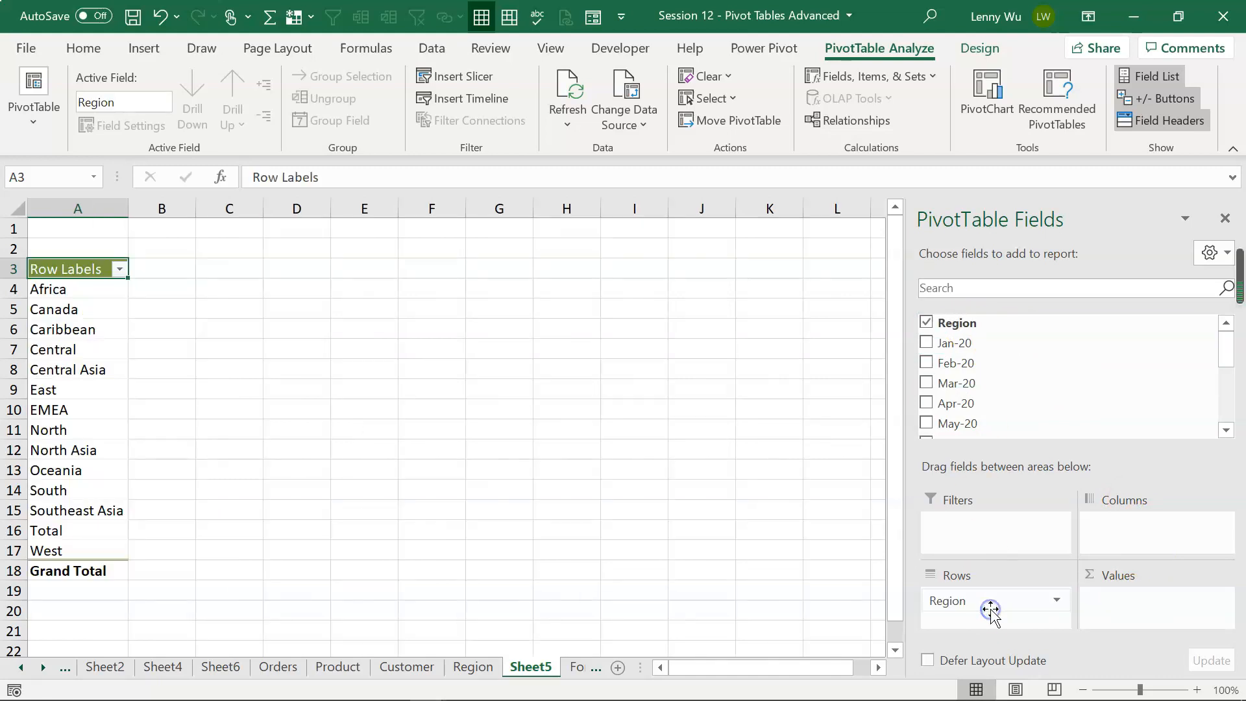
drag(957, 343, 1109, 523)
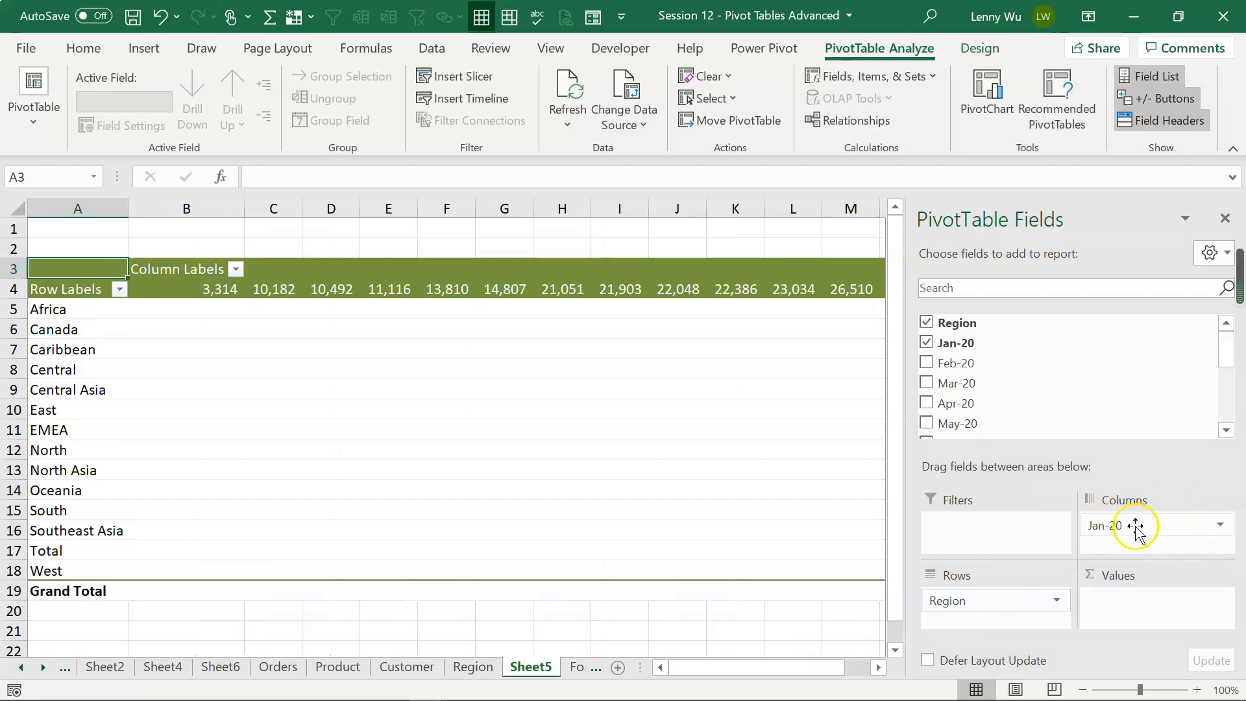
drag(1124, 527, 1125, 595)
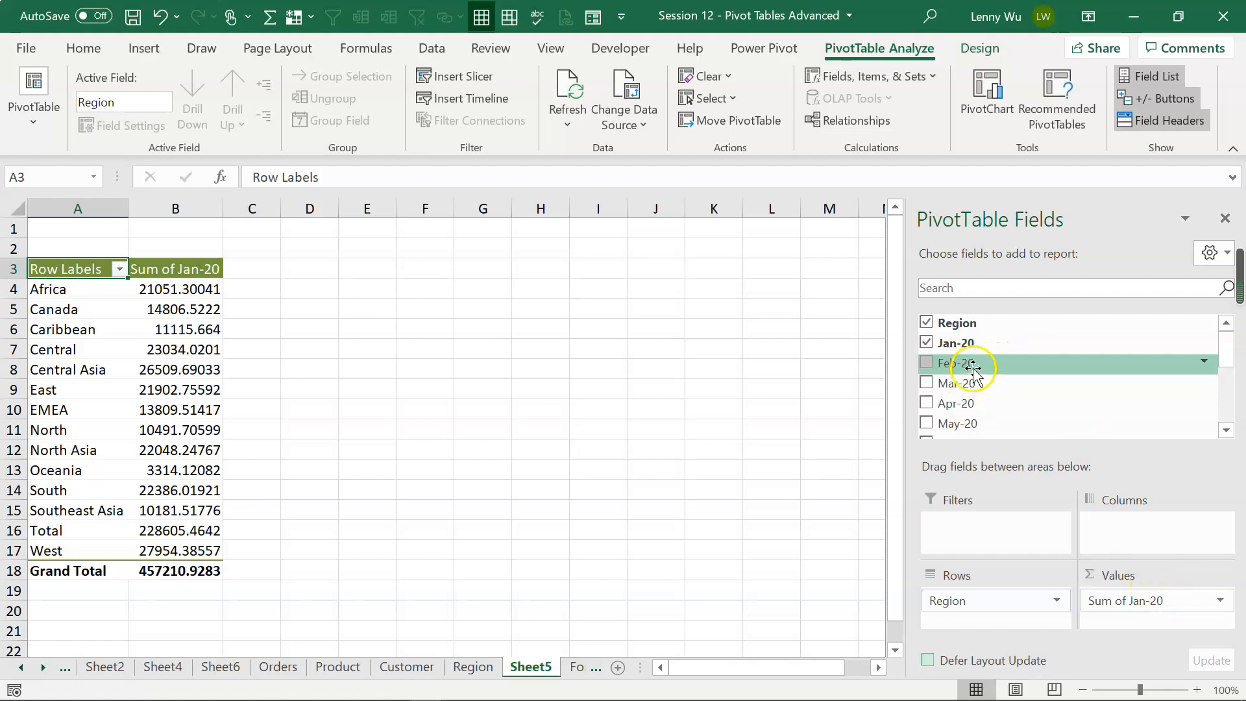
Step: Add the remaining month fields, Feb-20 through Dec-20, as summed values in the PivotTable
drag(964, 362, 1107, 607)
drag(960, 376, 1121, 622)
drag(1000, 397, 1104, 613)
drag(960, 392, 1129, 633)
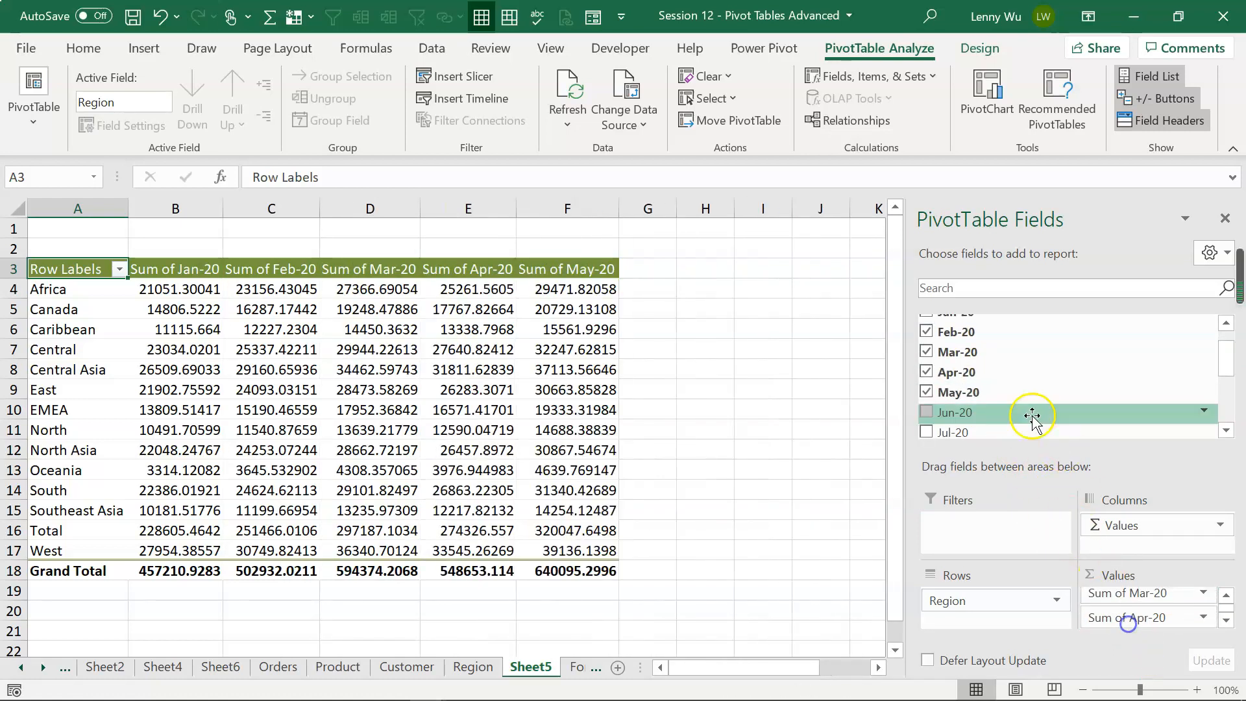
drag(958, 413, 1142, 620)
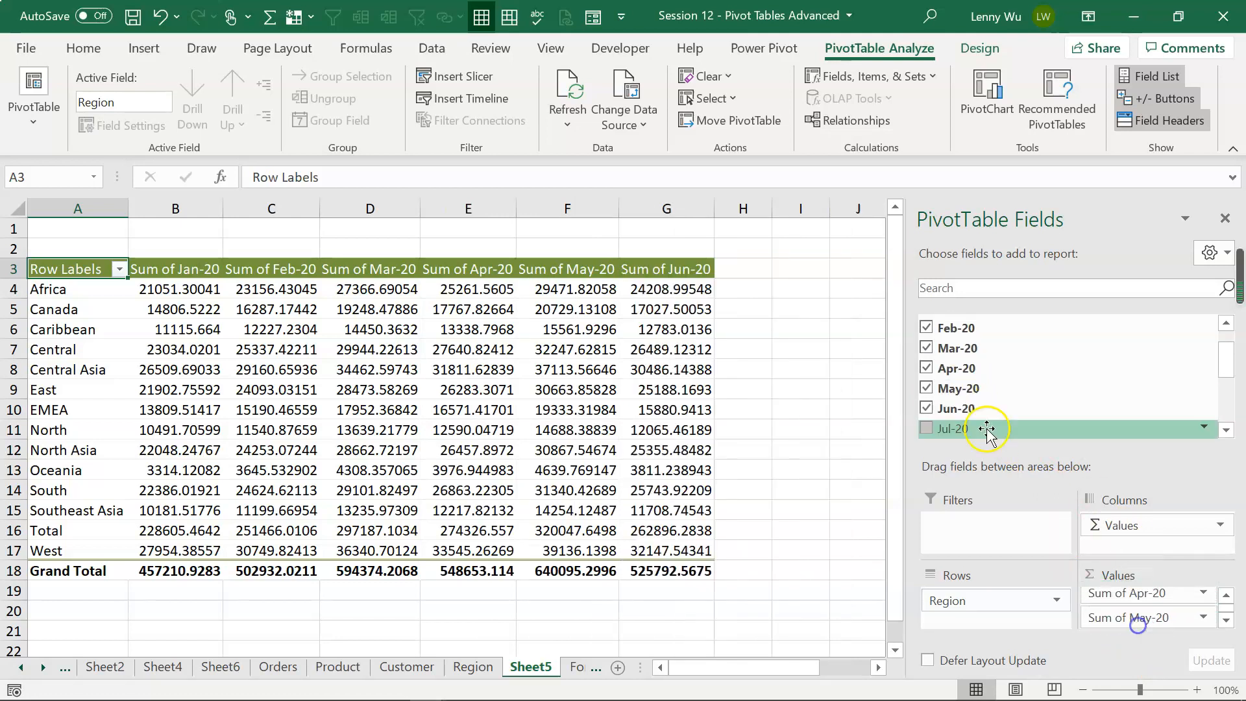
click(927, 430)
scroll(941, 415, down, 3)
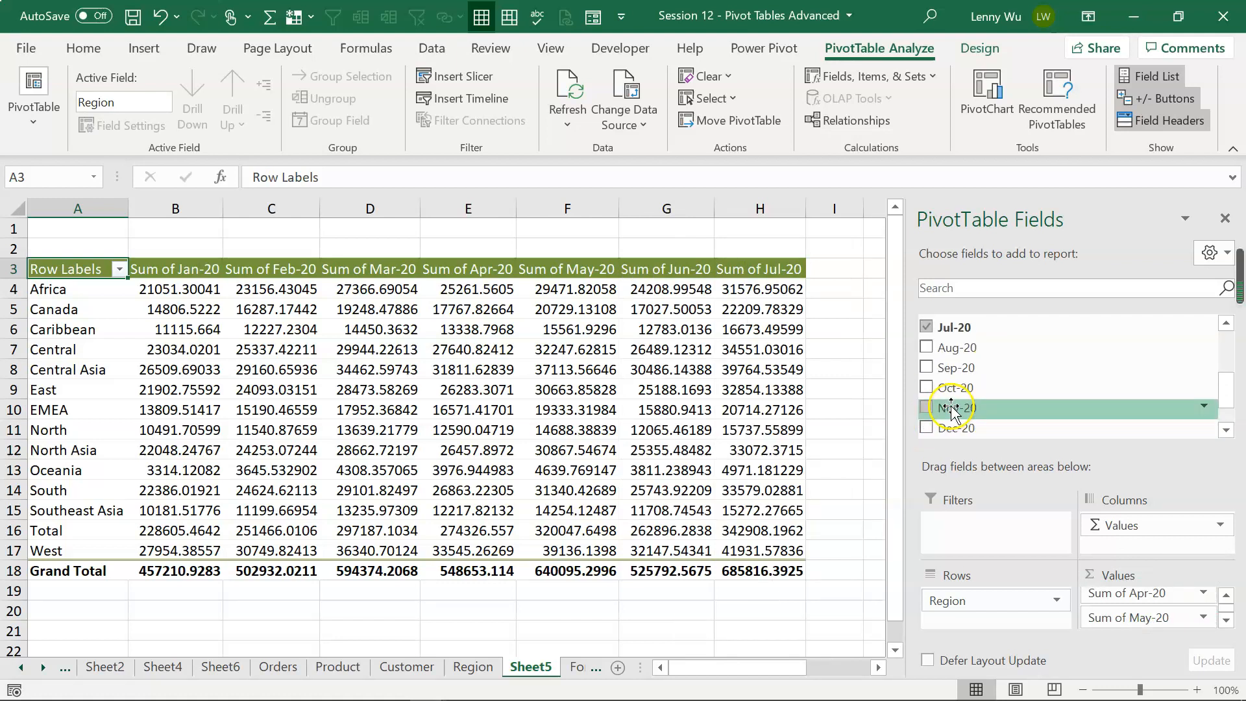
click(929, 347)
click(929, 368)
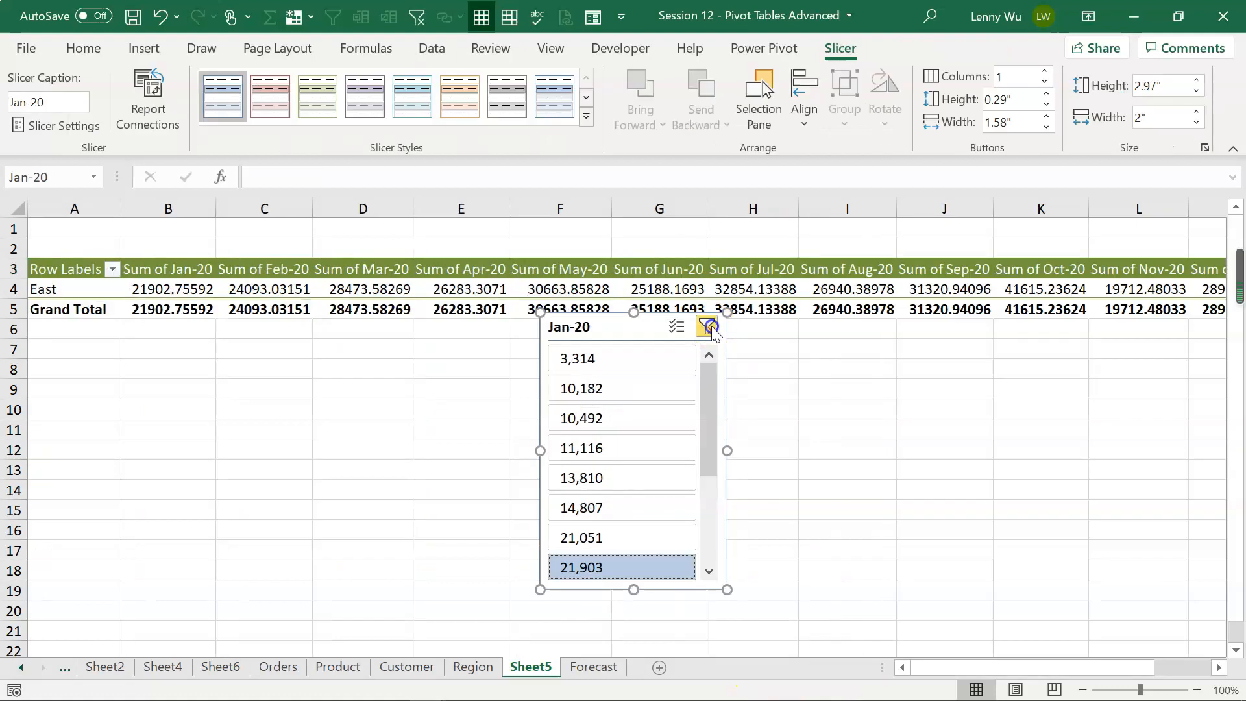
Step: Clear the filter on the Jan-20 slicer so that all regions are included
click(714, 327)
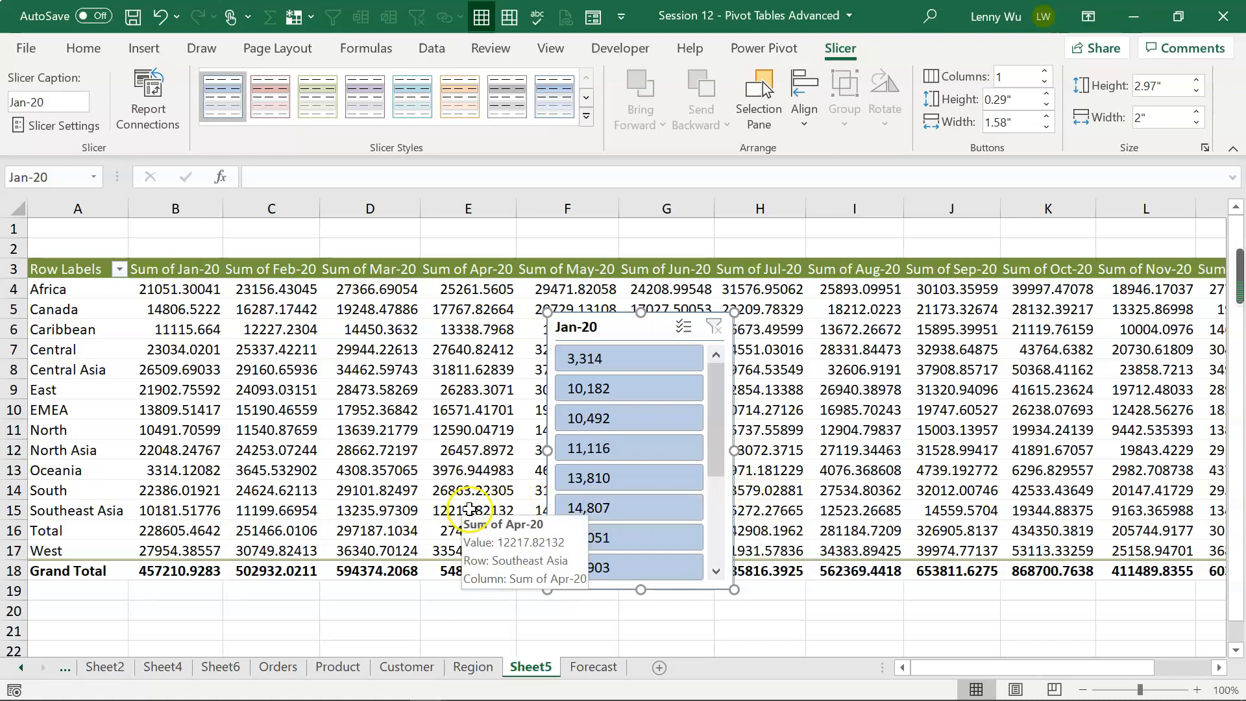
Step: Convert the range A5:N18 on the Forecast sheet into a table with headers
click(592, 671)
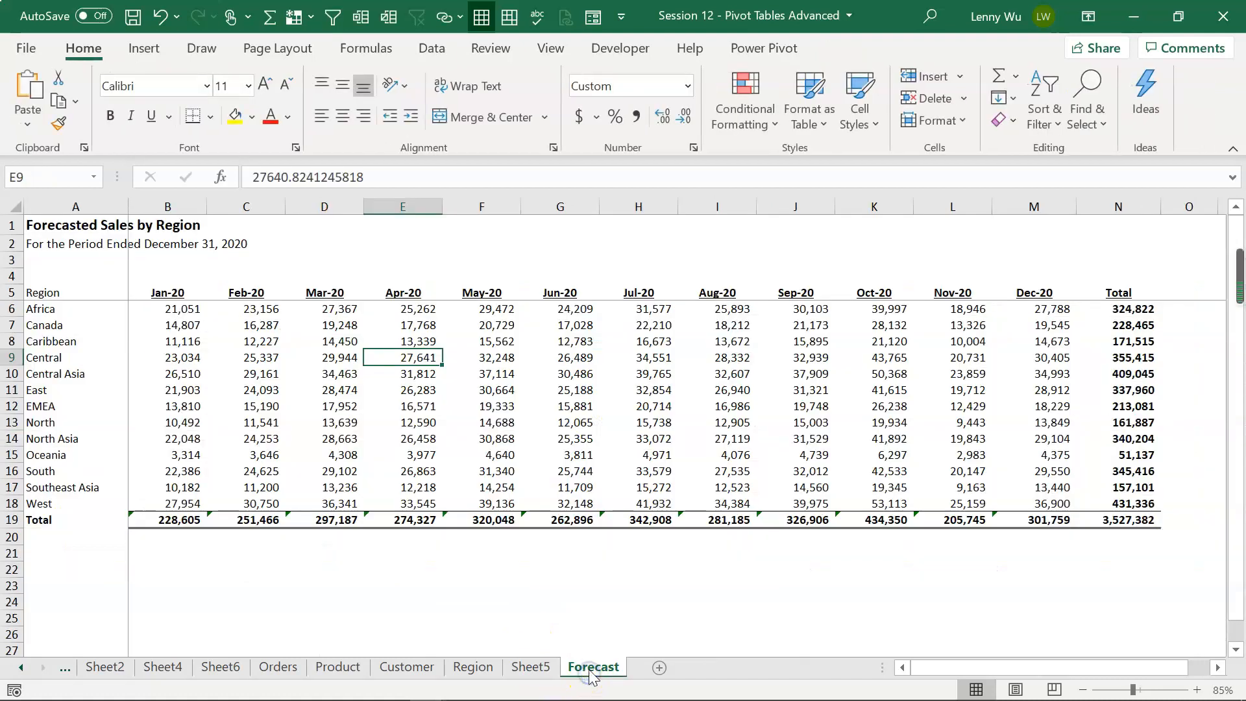
click(454, 342)
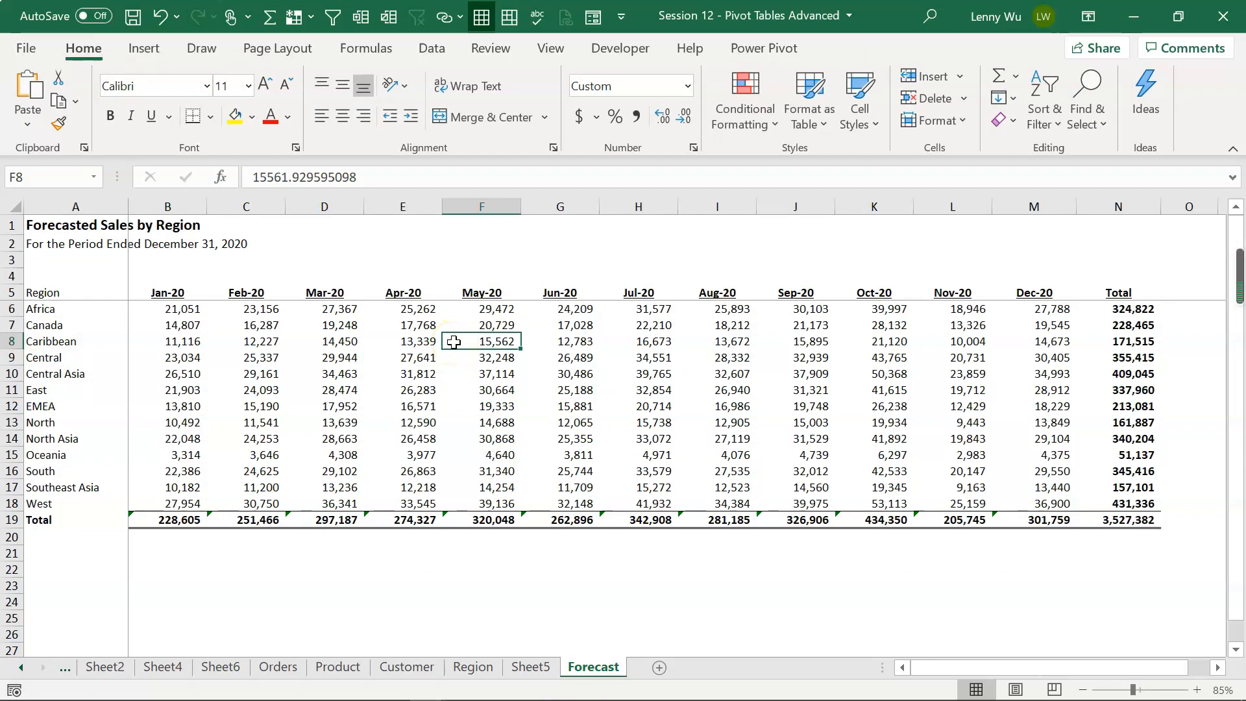
key(ctrl+t)
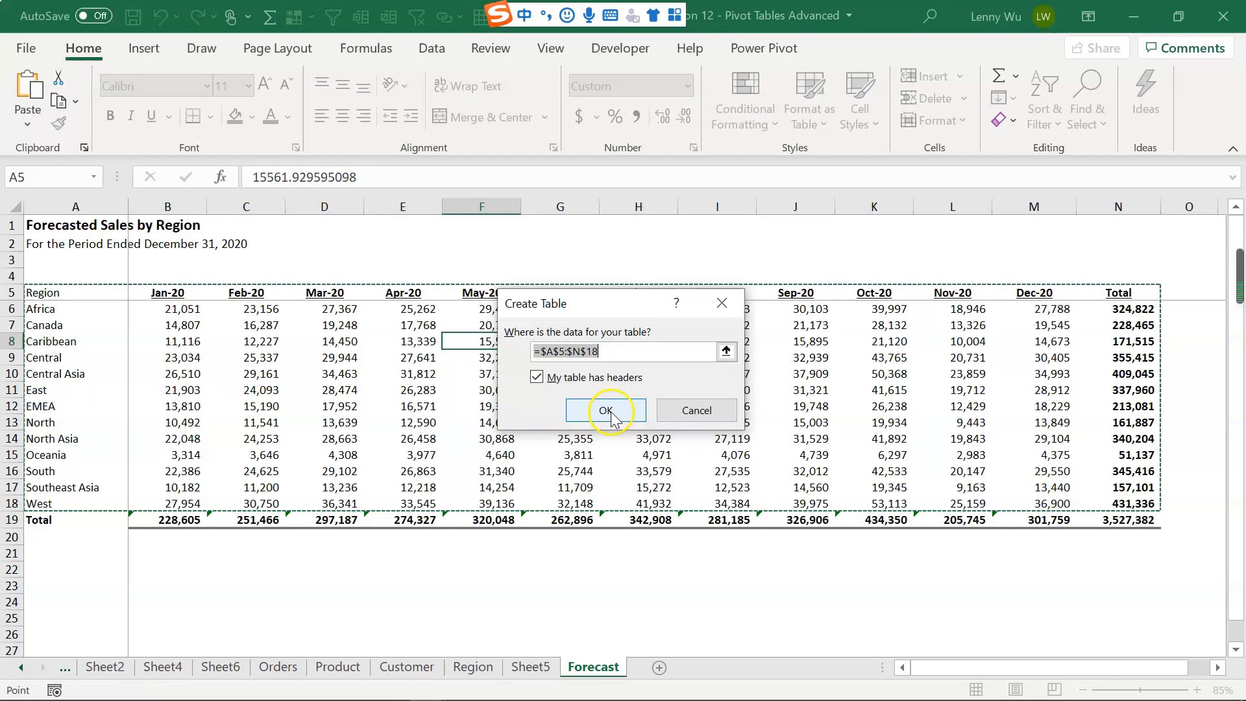
click(609, 410)
Step: Load the forecast table into the Power Query Editor as a query
click(482, 390)
click(436, 54)
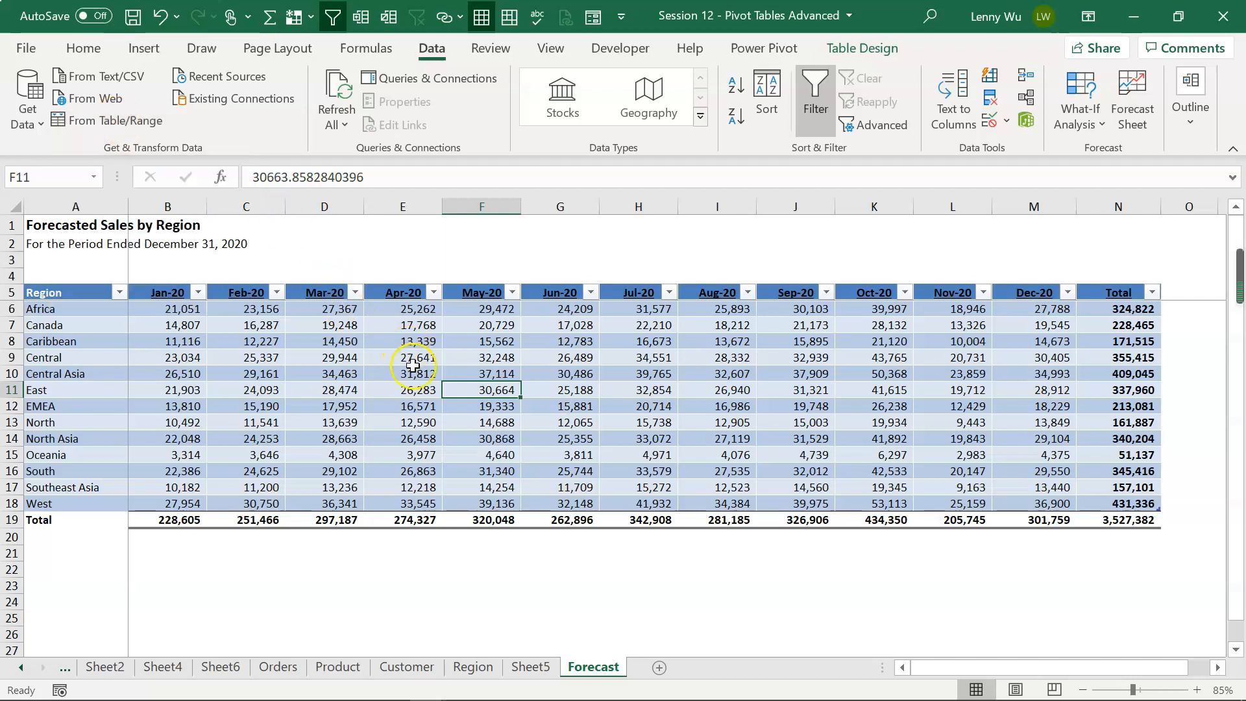
click(83, 128)
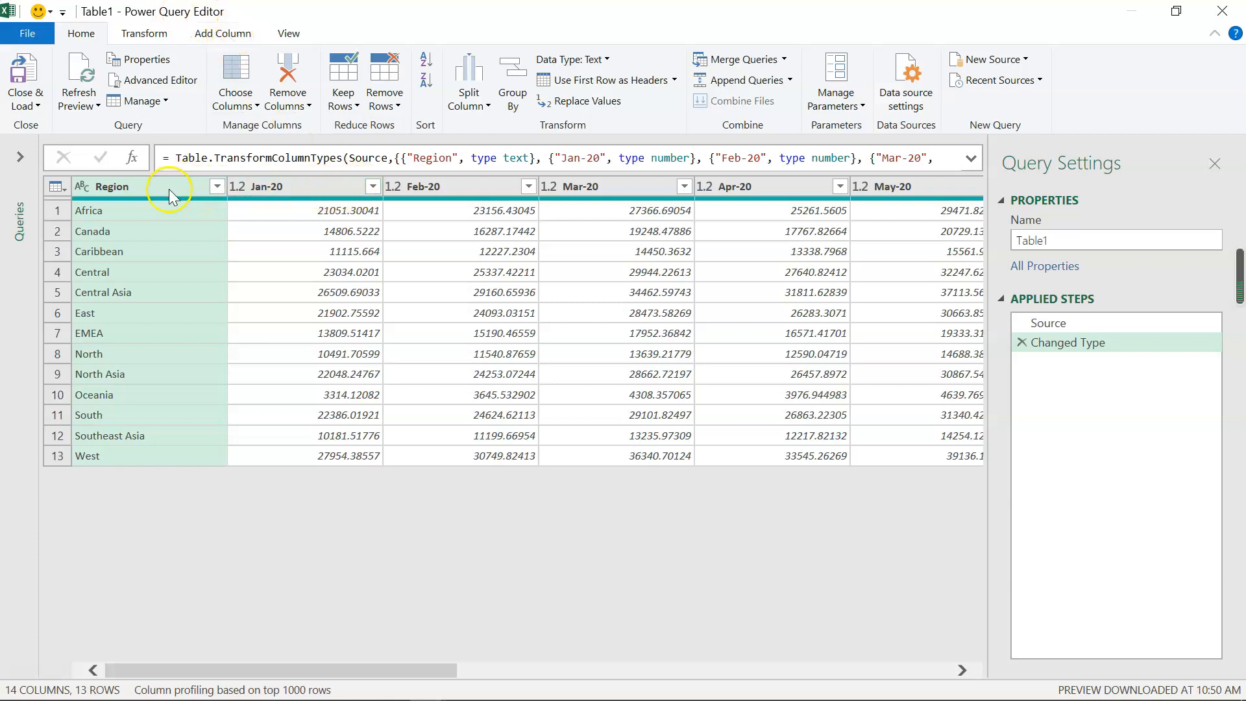
Step: Remove the Total column at the end of the query's table
drag(409, 670, 887, 670)
click(914, 188)
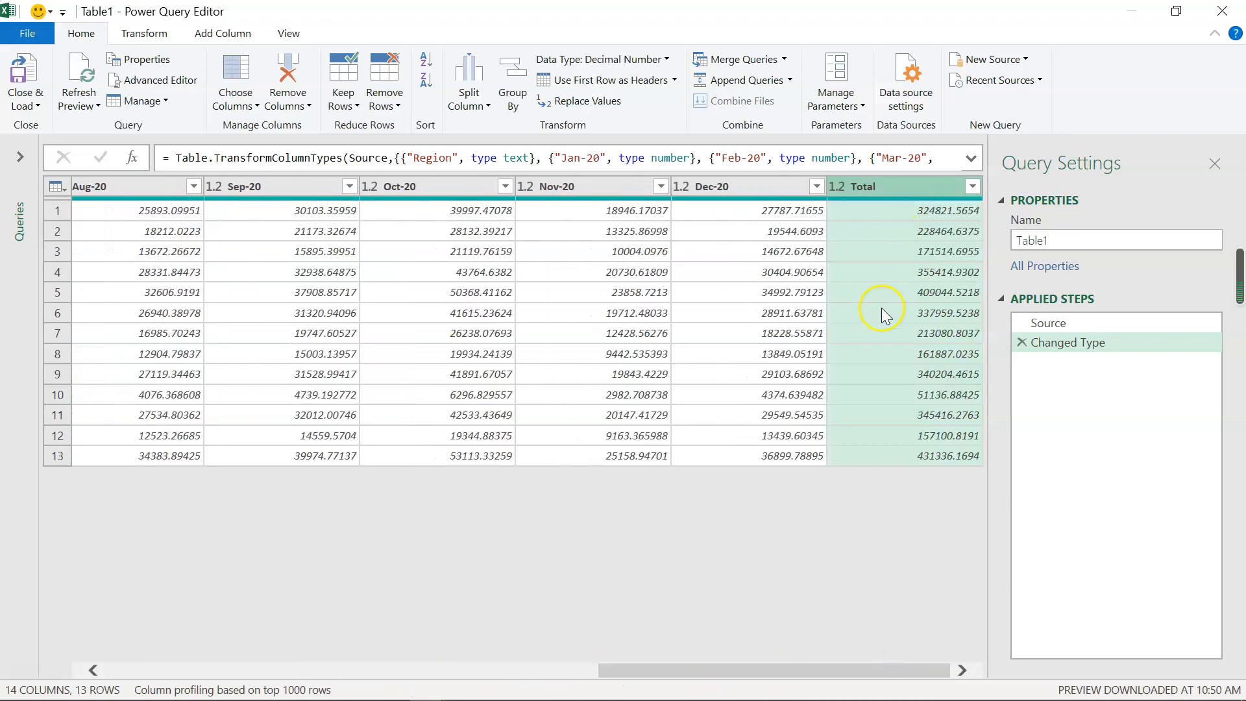
key(Delete)
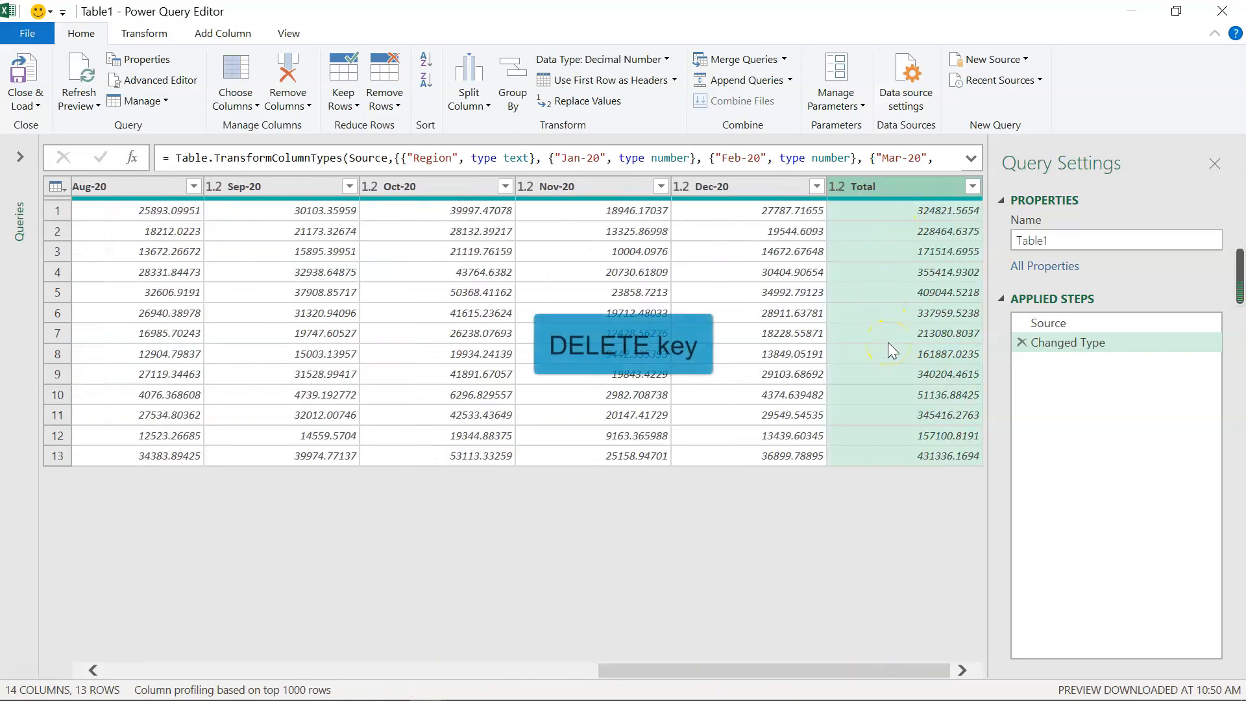
click(894, 175)
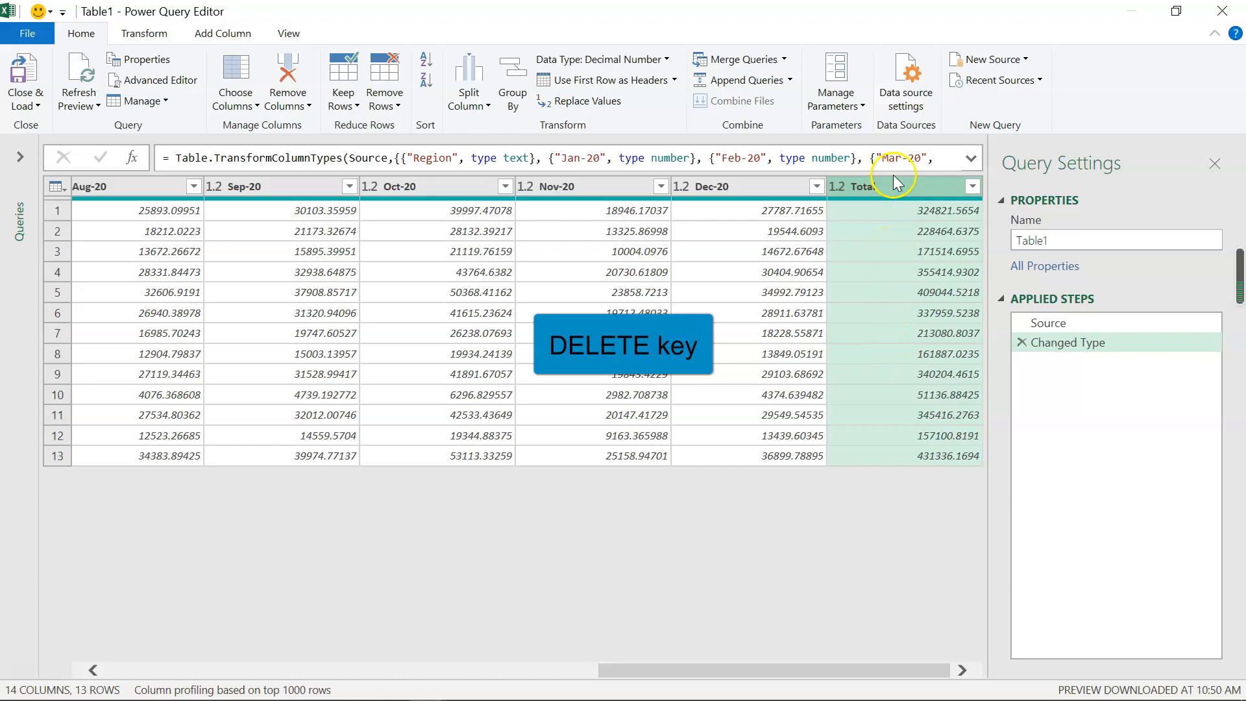
key(Delete)
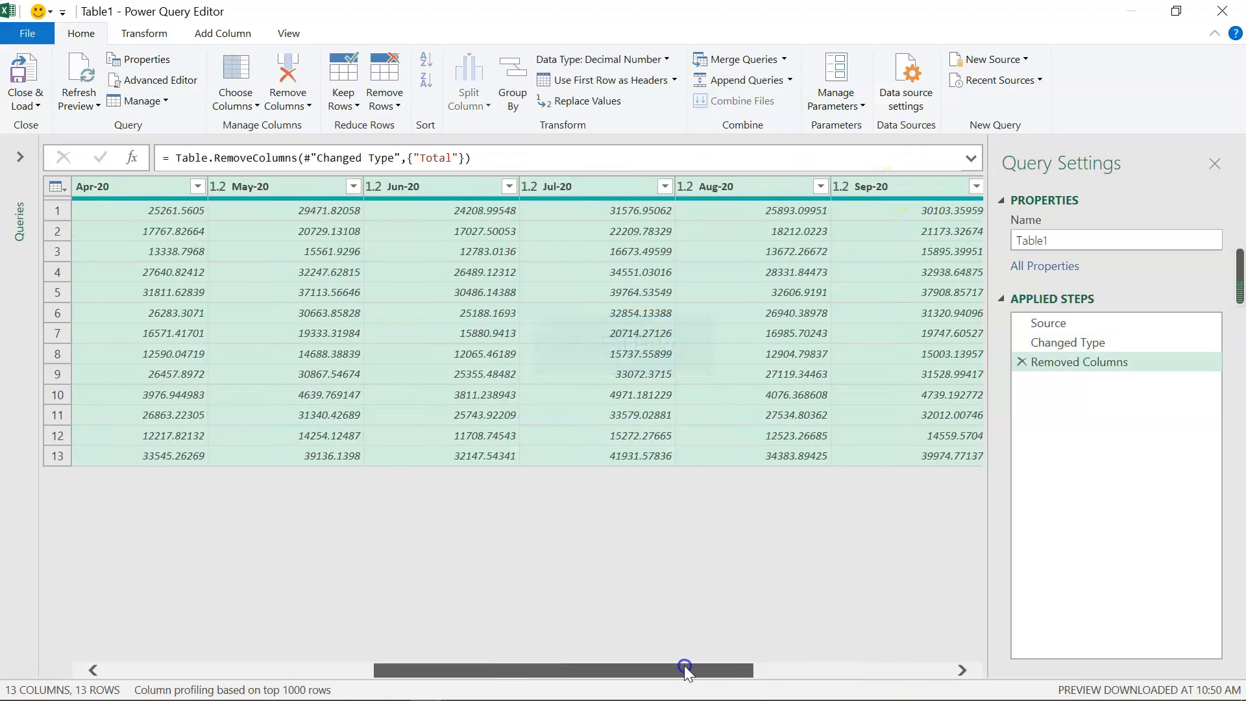
Step: Unpivot all the month columns from Jan-20 to Dec-20, keeping Region as the identifying column
drag(686, 670, 395, 669)
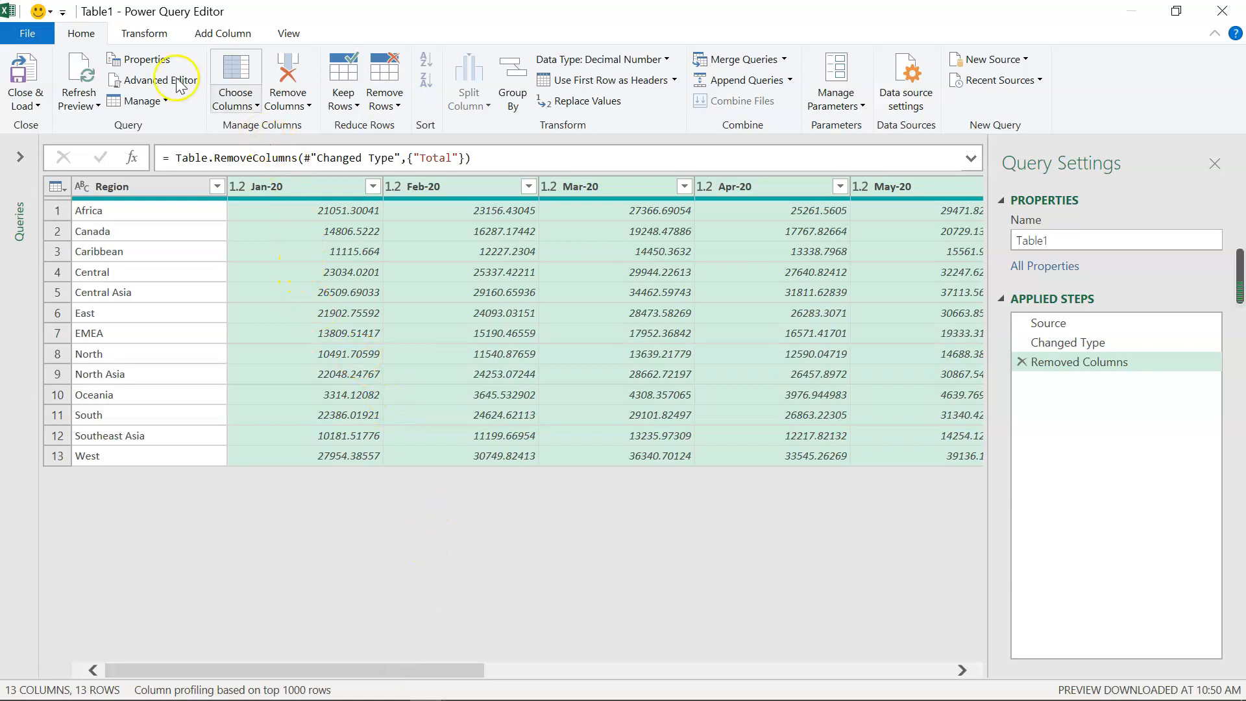
click(142, 40)
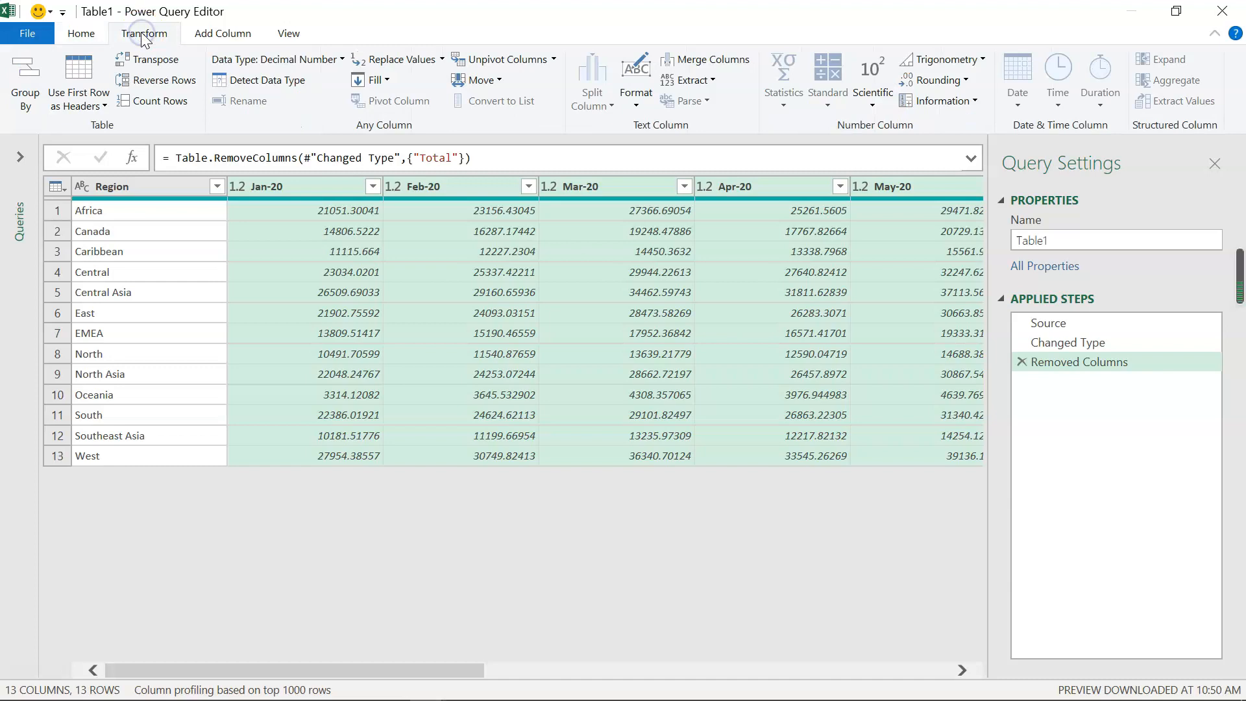
click(497, 62)
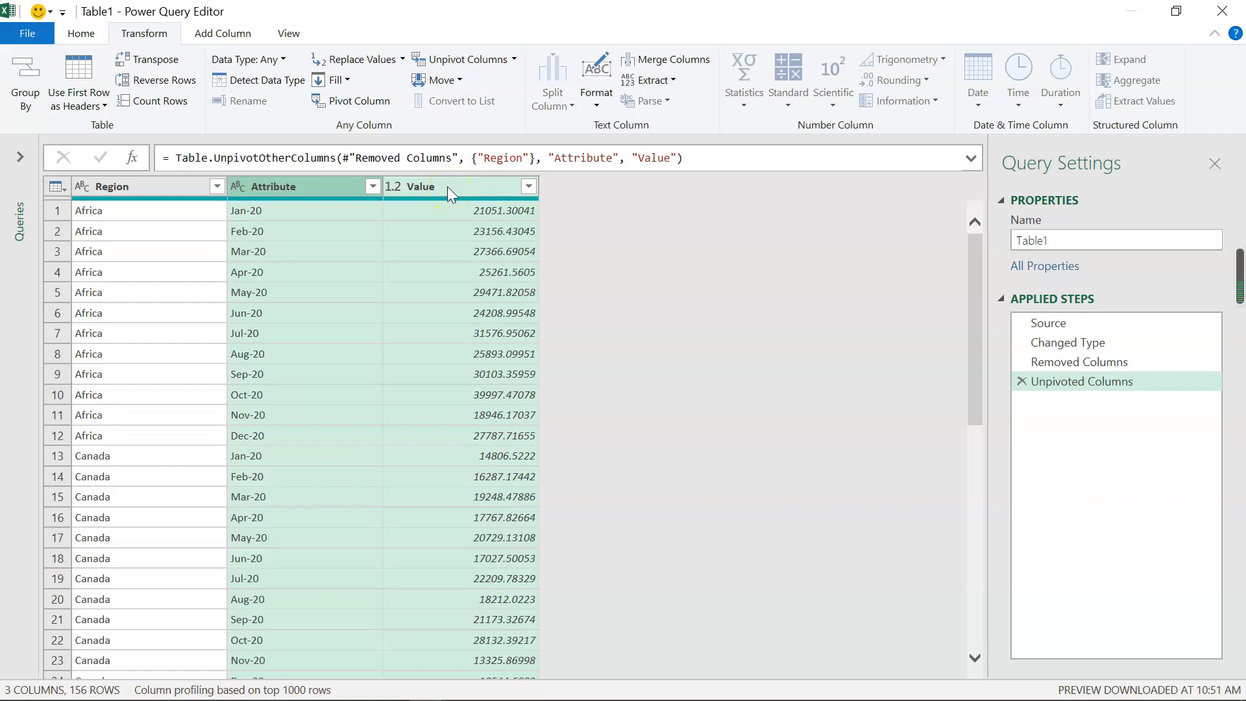
Step: Rename the Attribute column to Period and change its data type to Date
click(315, 186)
double_click(314, 186)
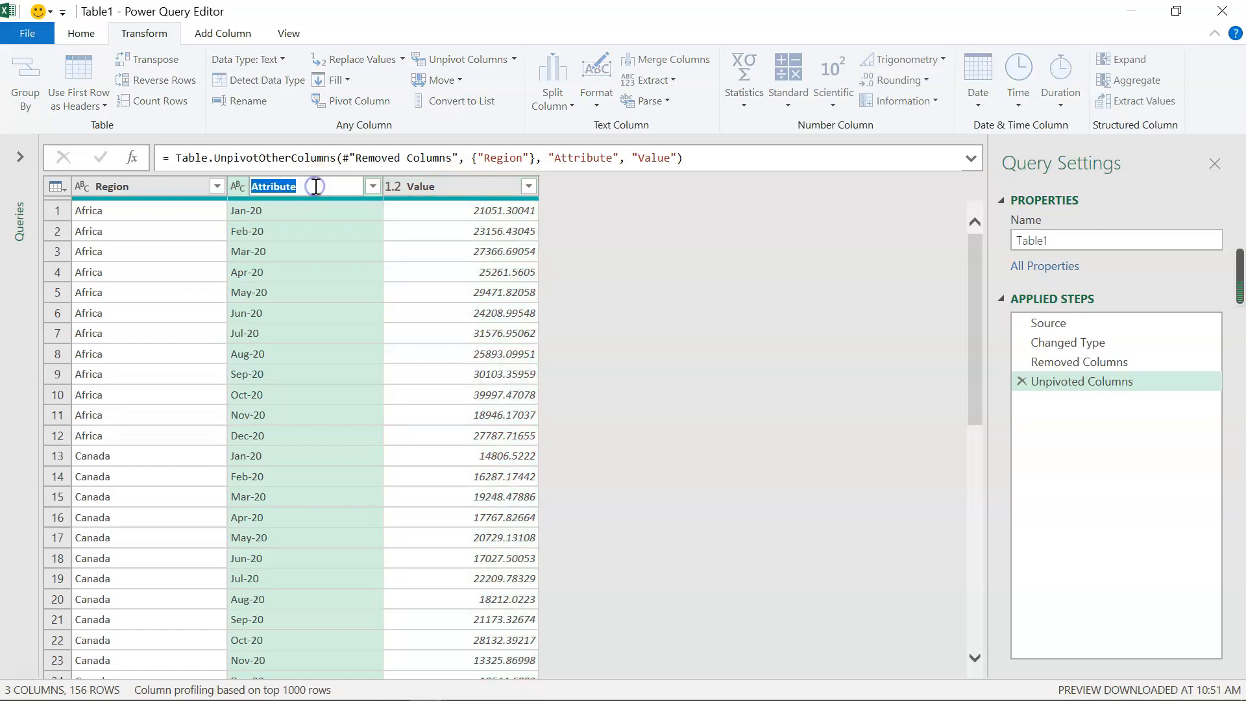
text(Period)
key(Return)
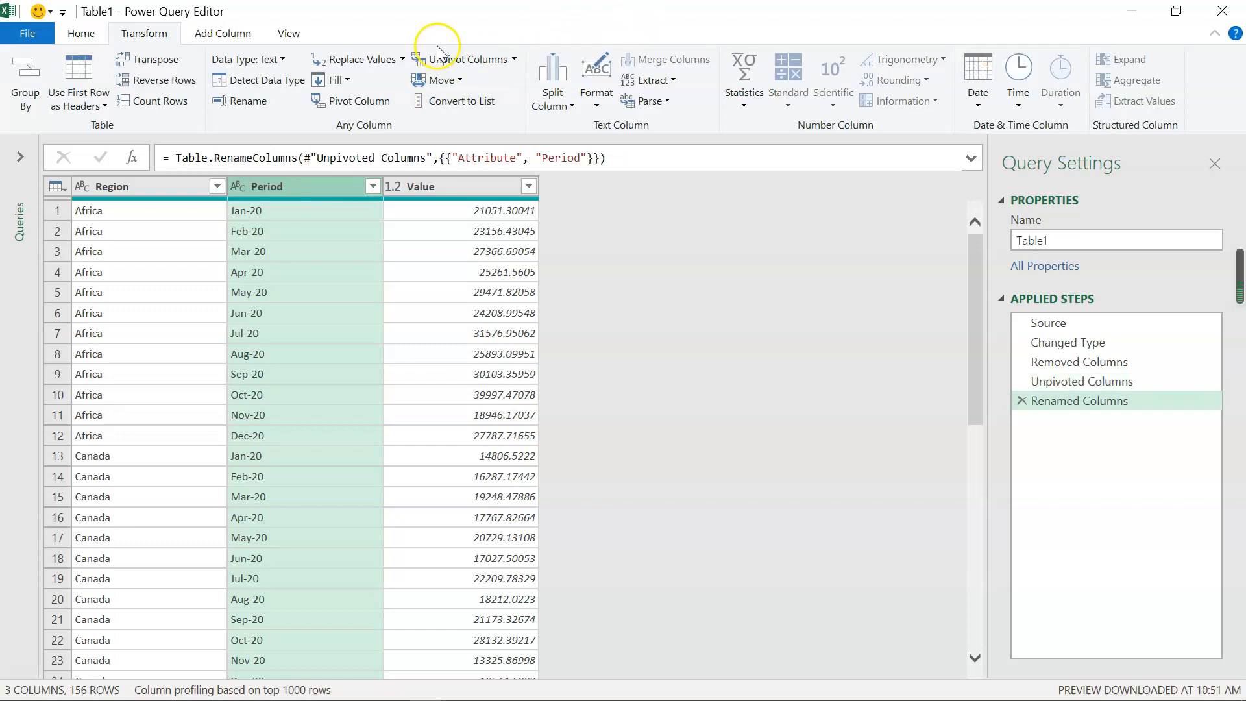
click(266, 60)
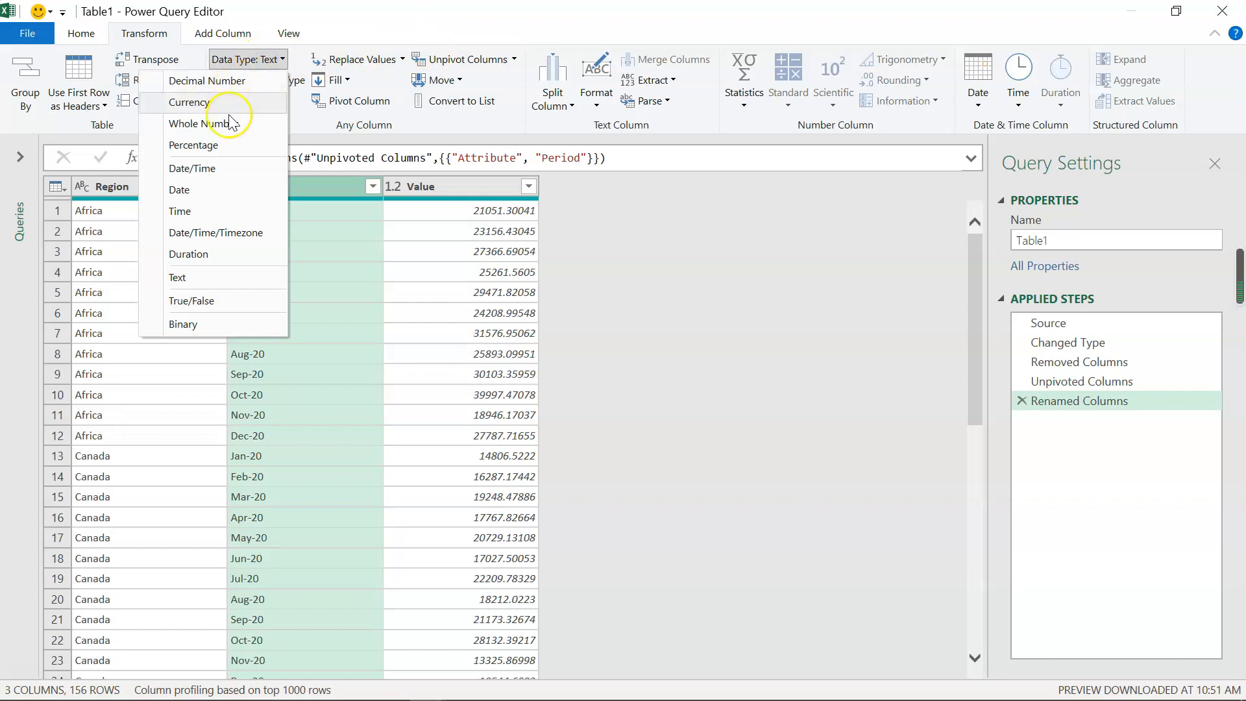
click(206, 189)
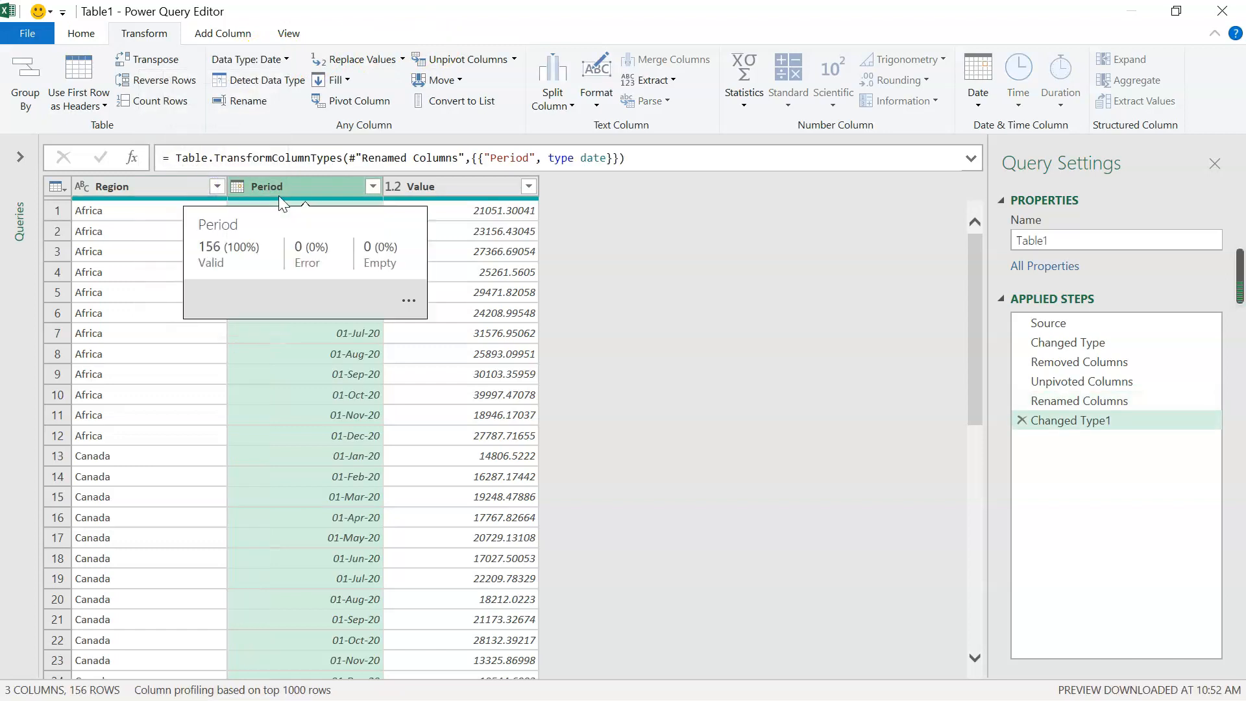
Step: Name the query Forecast and load its result back into the Excel workbook
drag(1076, 240, 941, 247)
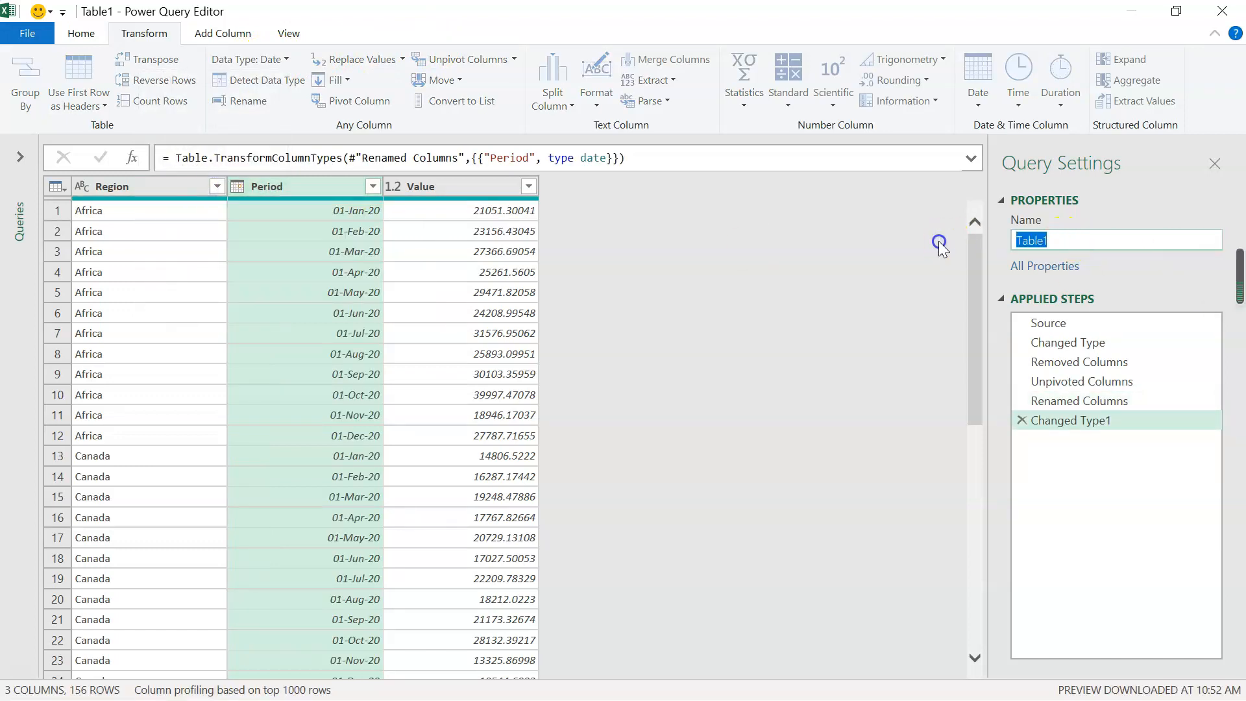
text(Forecast)
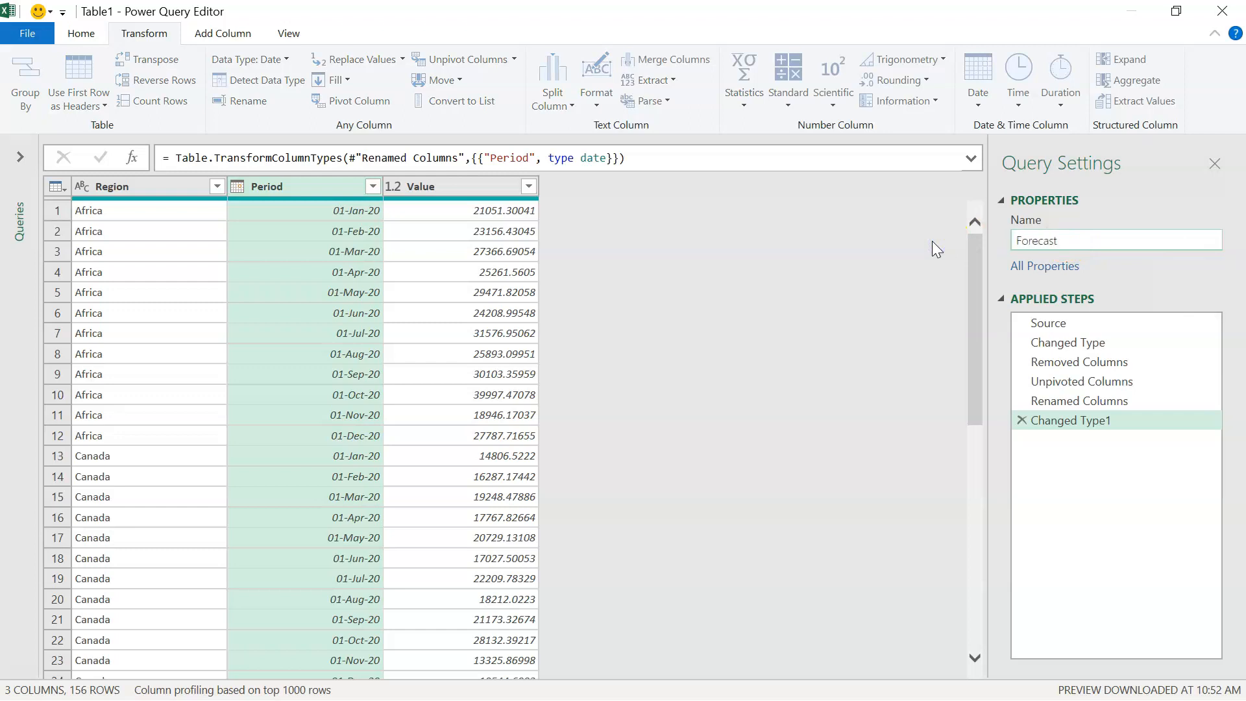
key(Return)
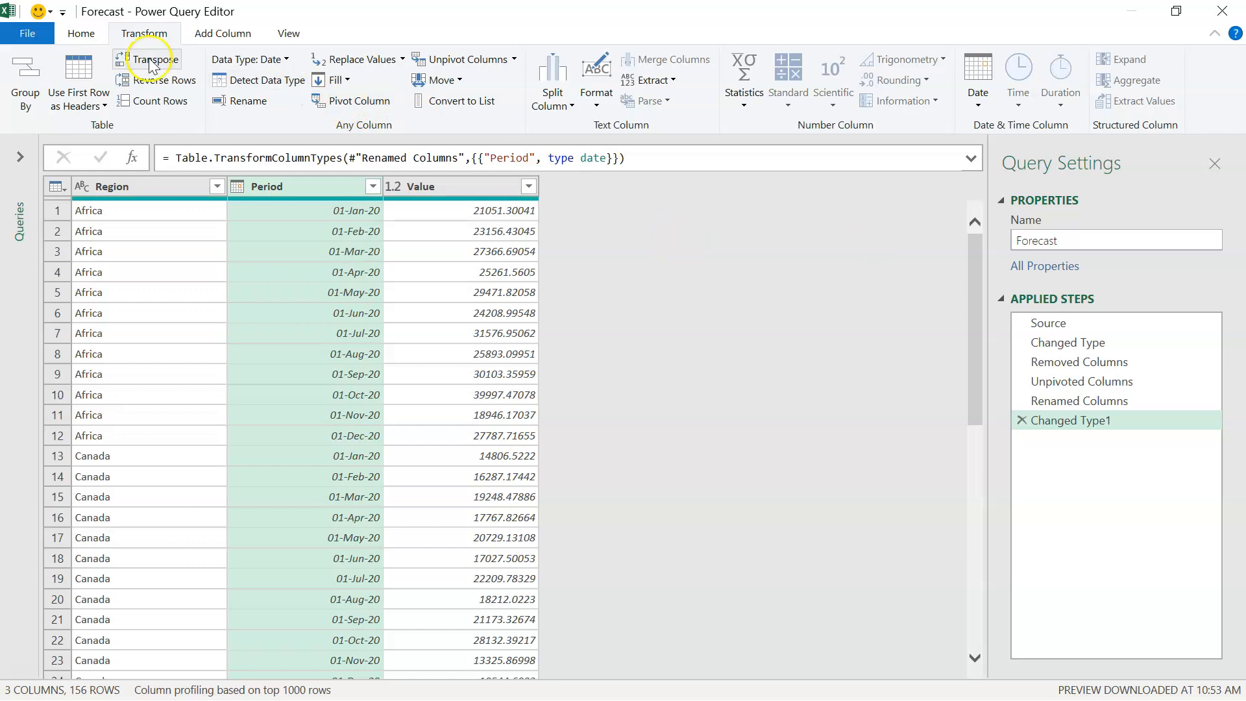
click(78, 33)
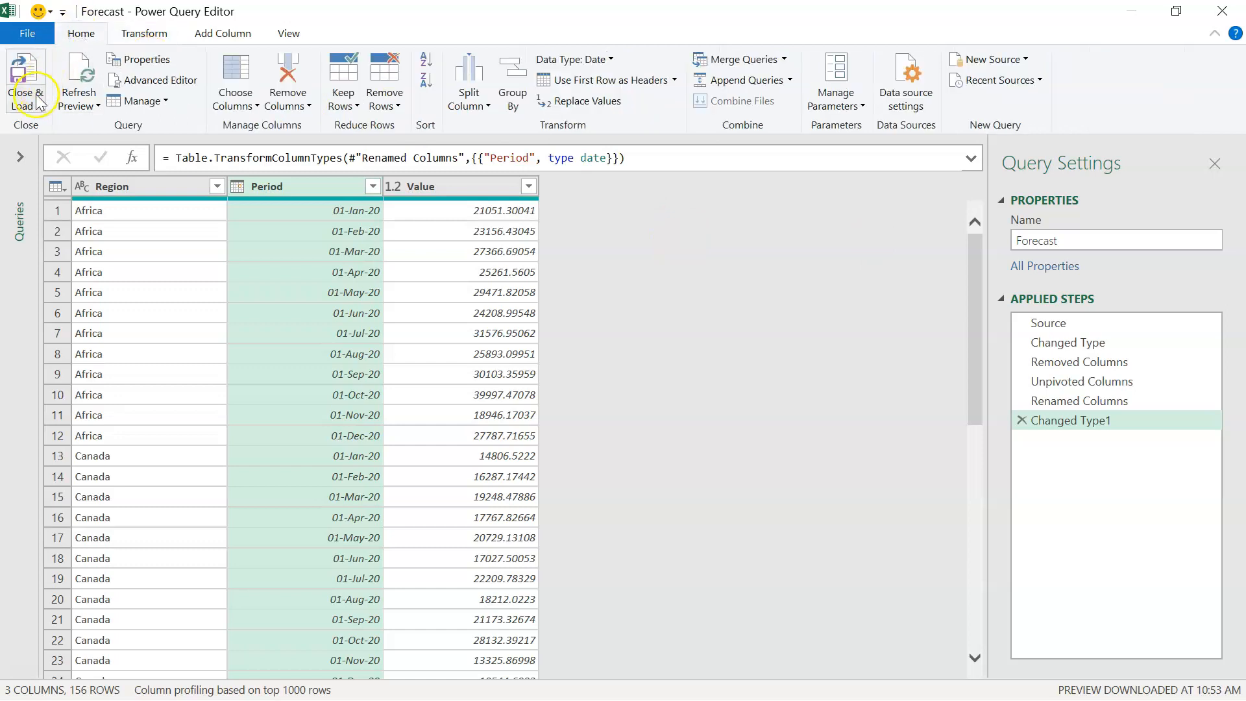
click(29, 73)
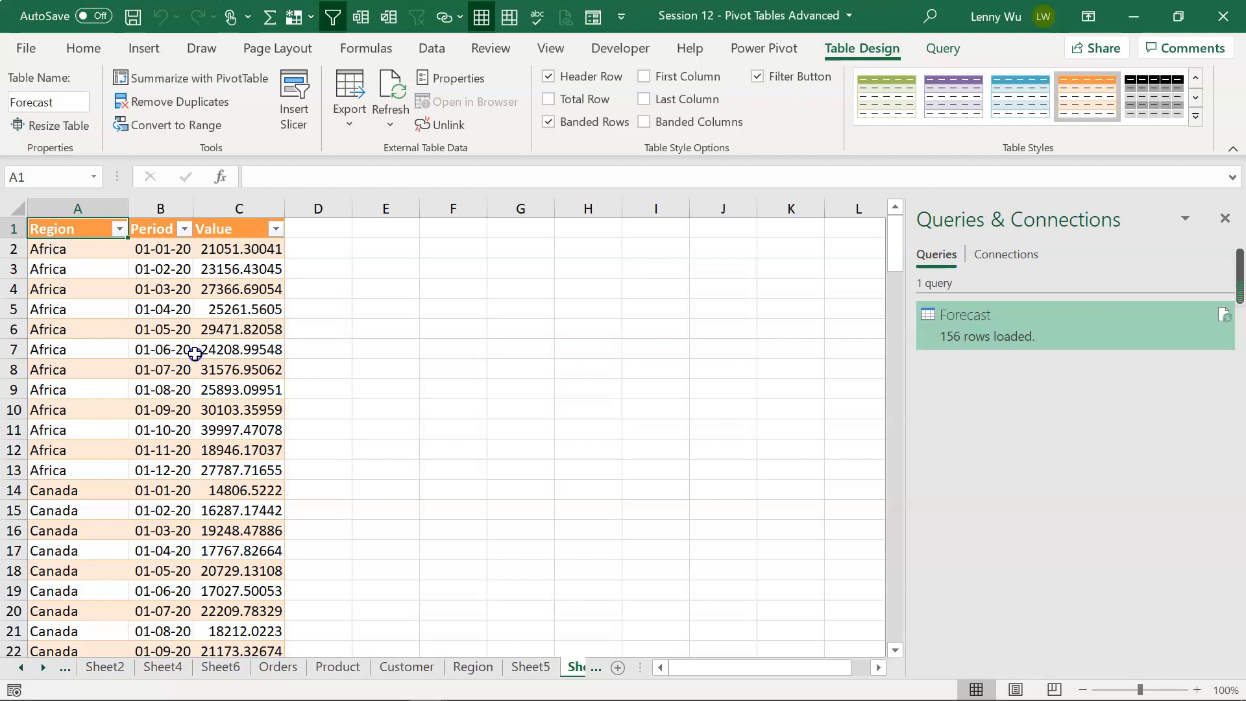
Step: Create a PivotTable from the loaded Forecast table on a new worksheet
click(163, 290)
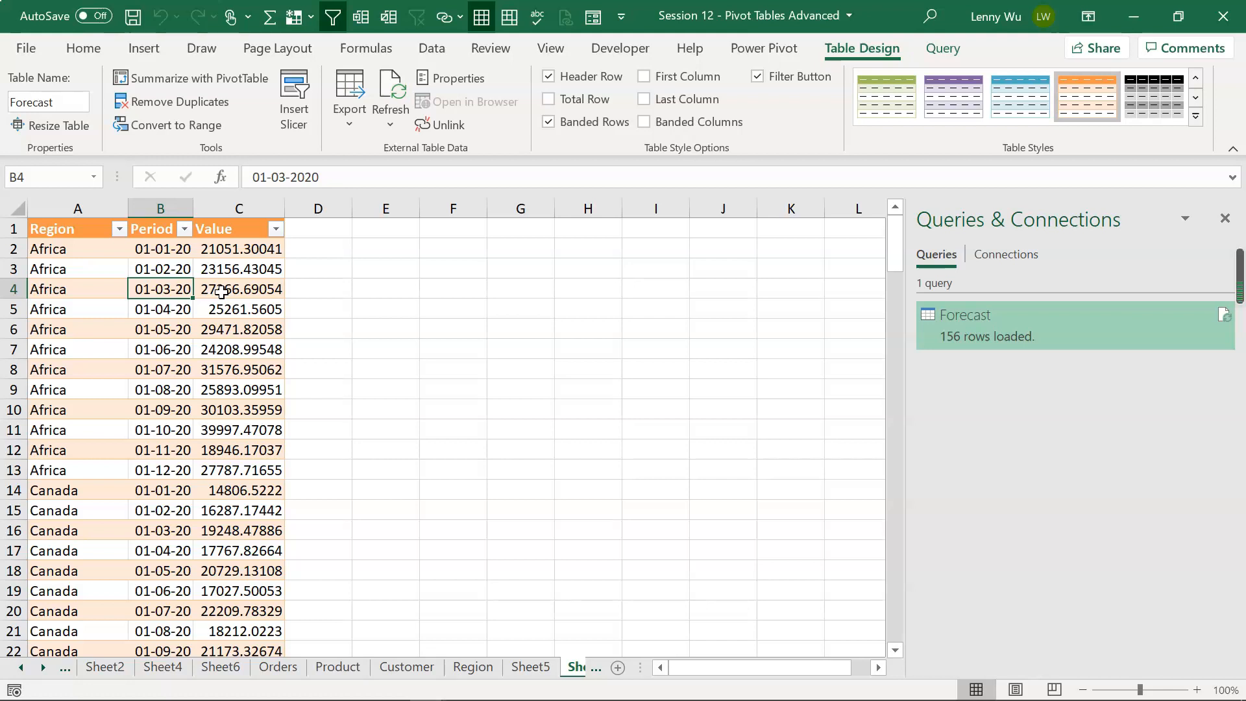
key(alt)
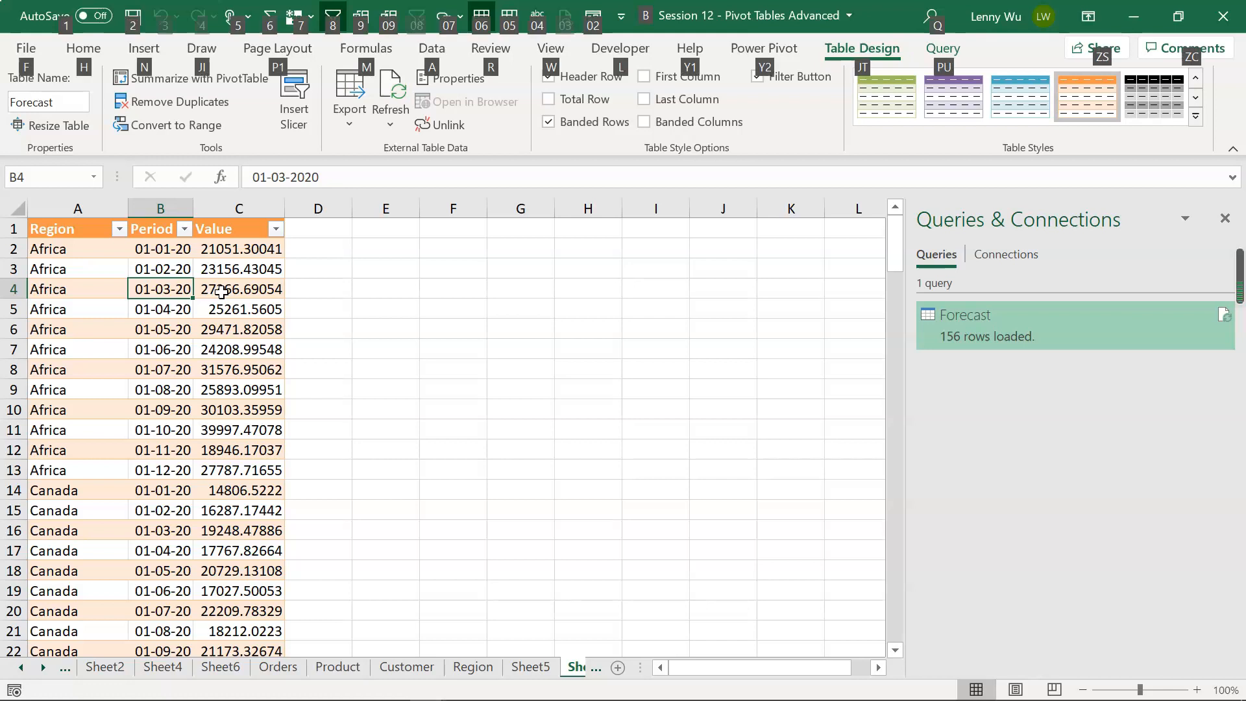
key(n)
key(v)
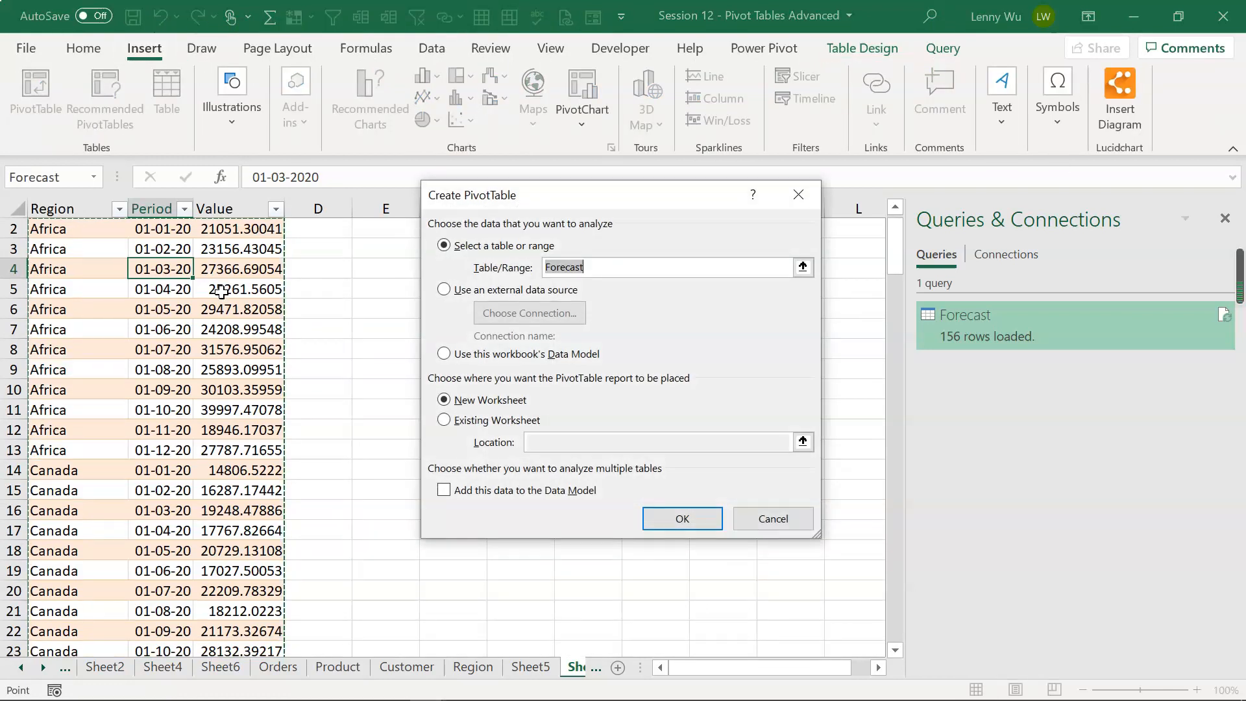
click(683, 518)
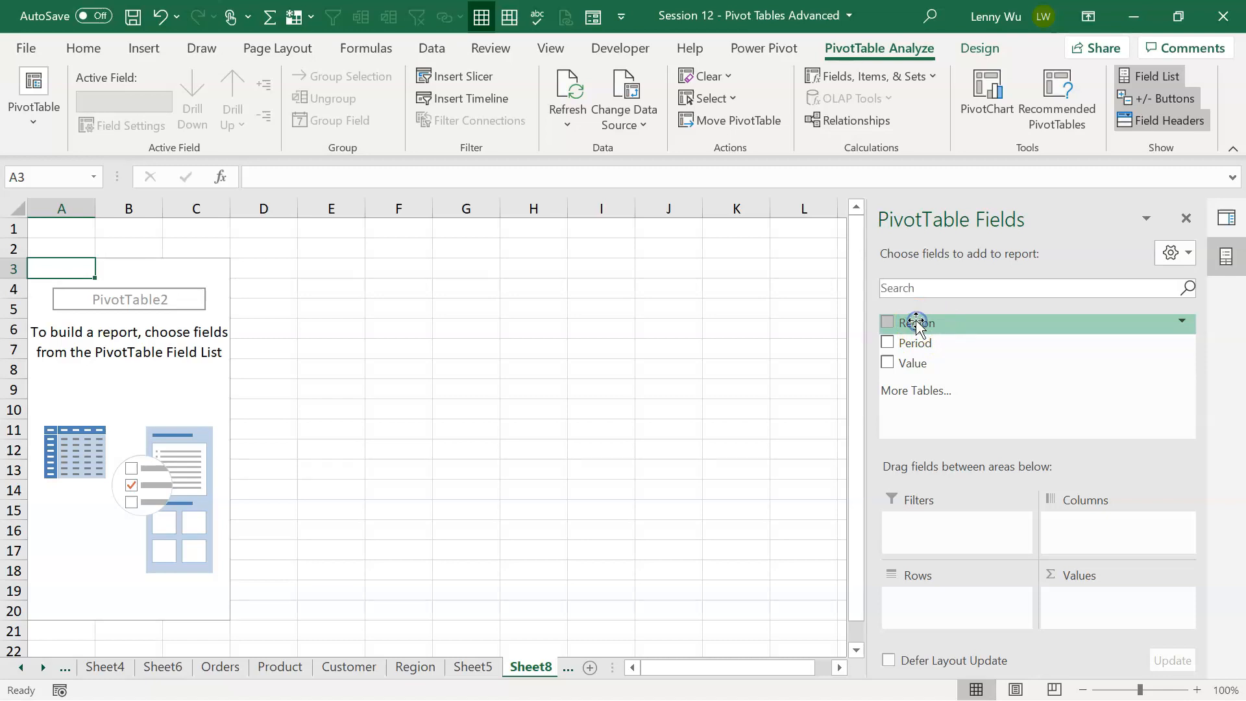
Step: Lay out the forecast PivotTable with Region as rows, Period as columns and Value as the summed values
drag(916, 323, 947, 615)
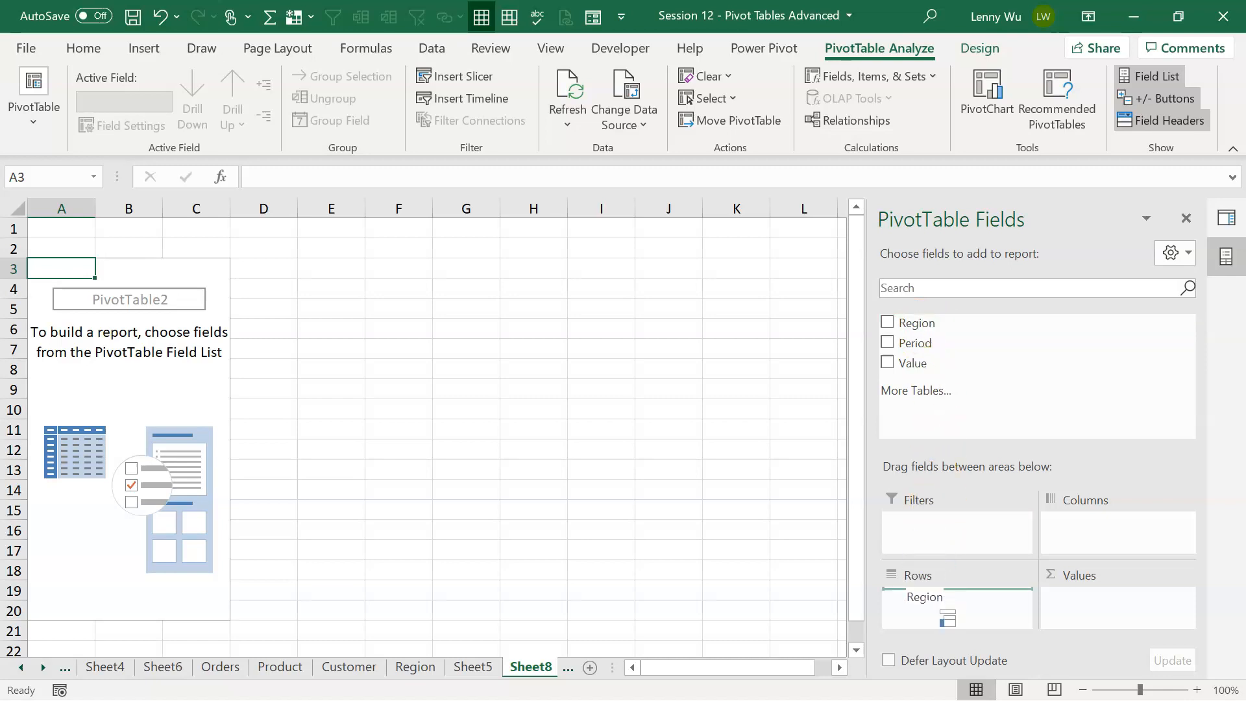
drag(908, 344, 1087, 526)
drag(912, 363, 1125, 613)
click(483, 413)
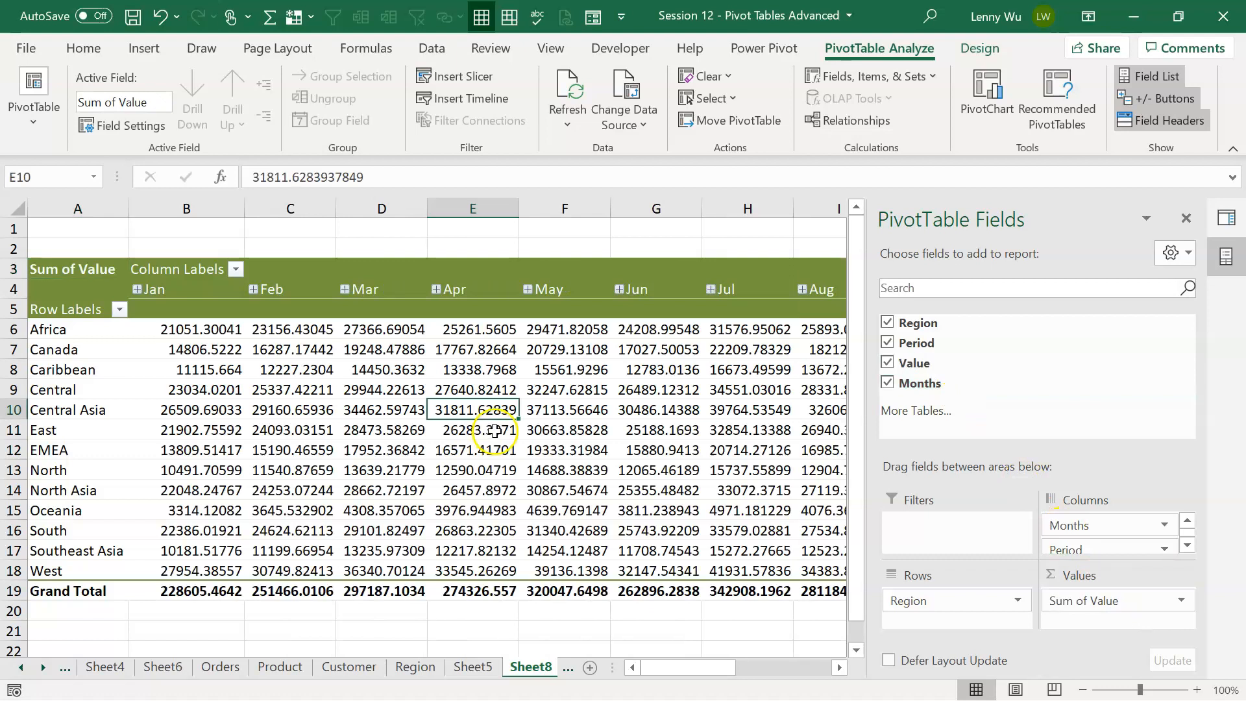
Step: Insert a Months slicer for the forecast PivotTable and move it over columns I to K
click(408, 407)
click(442, 389)
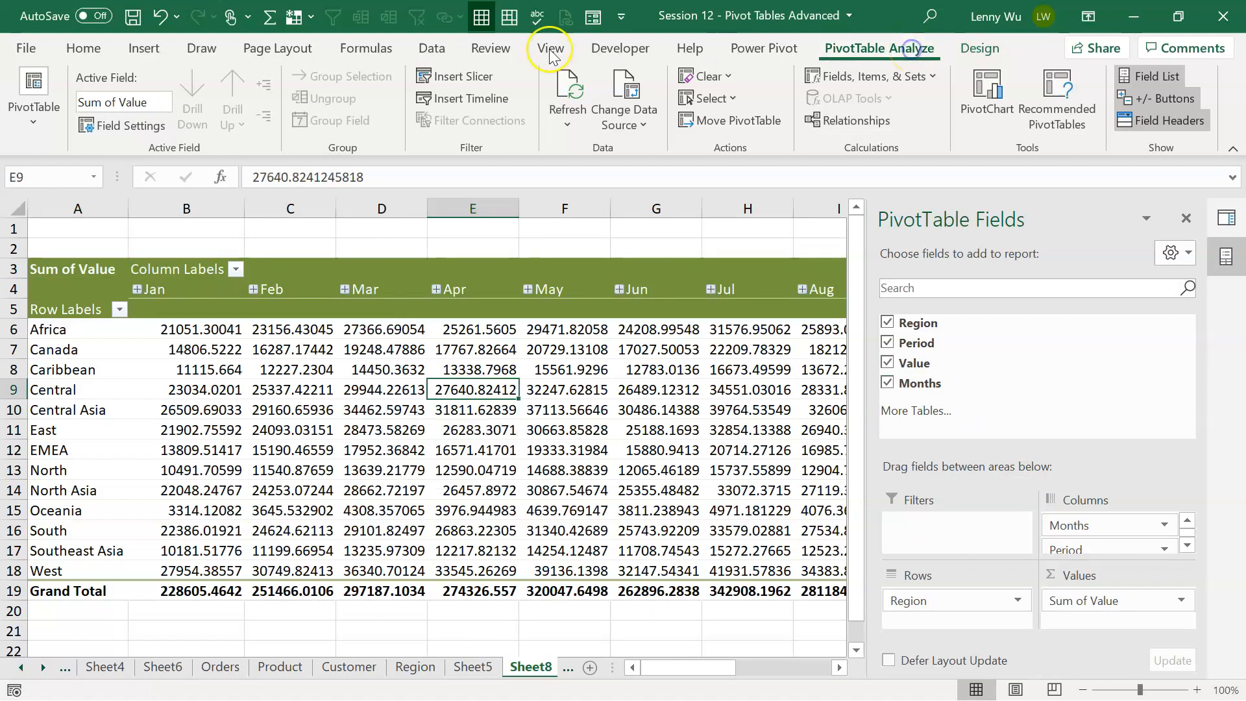
click(460, 76)
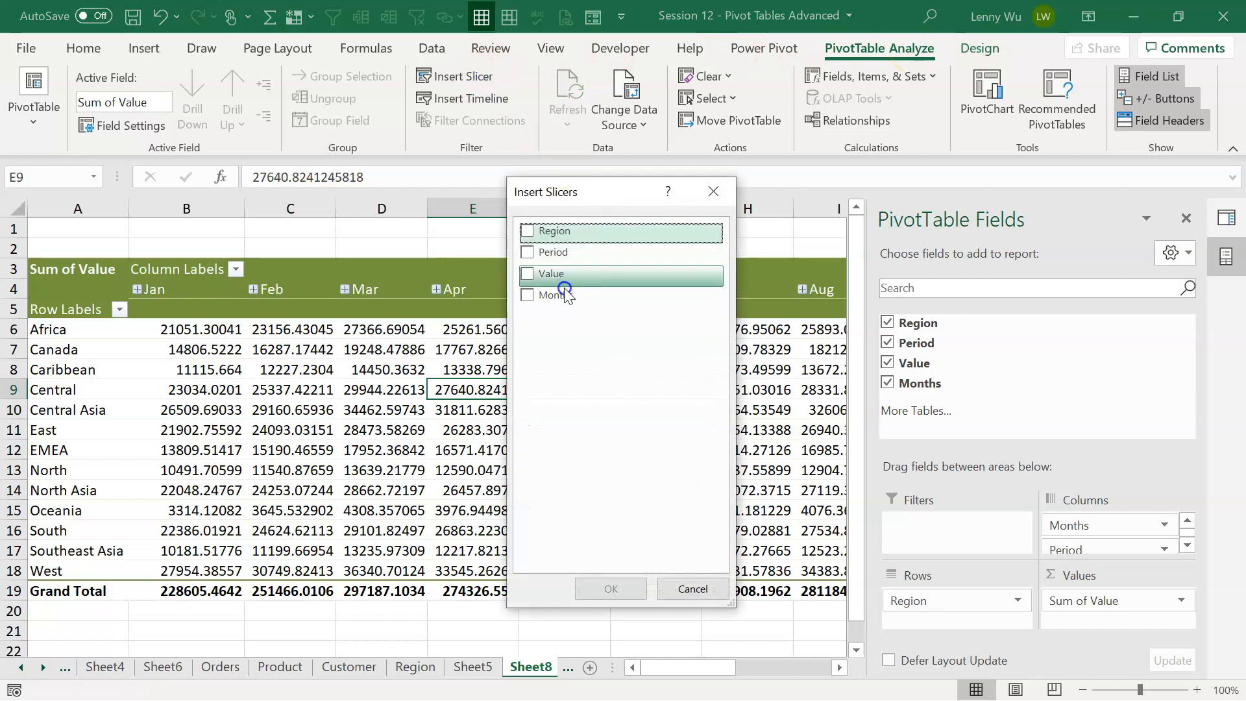
click(527, 298)
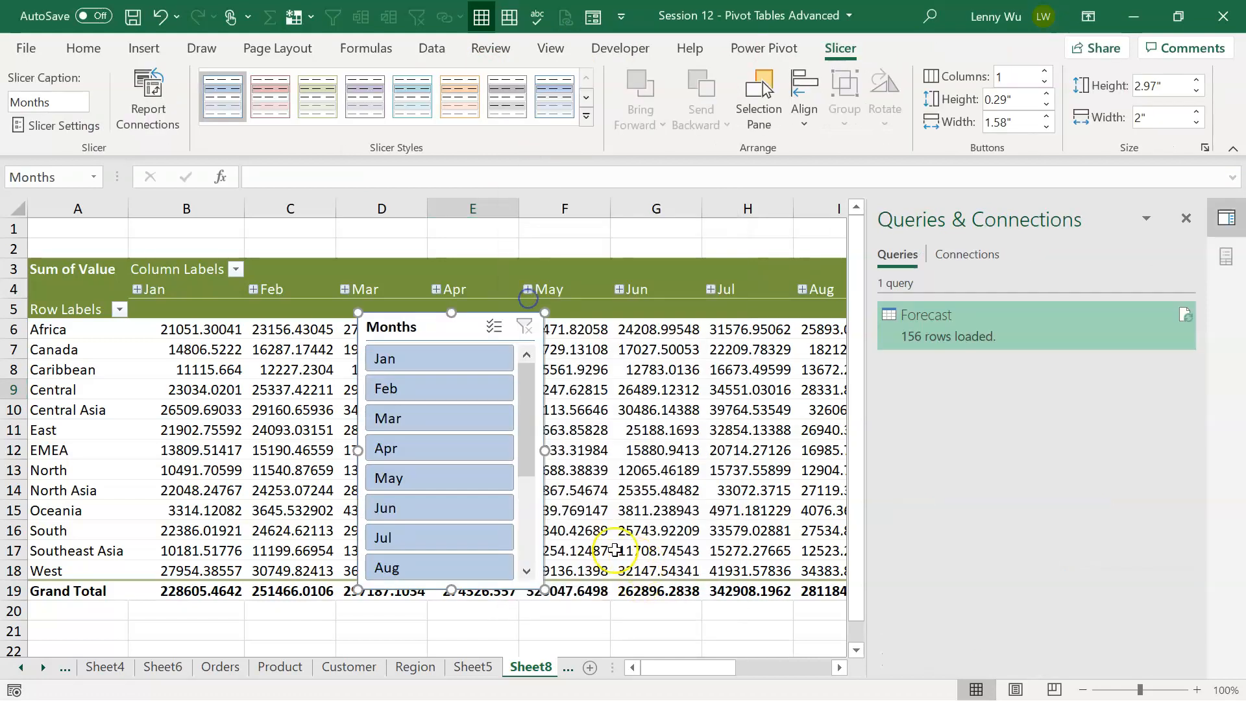
click(1186, 219)
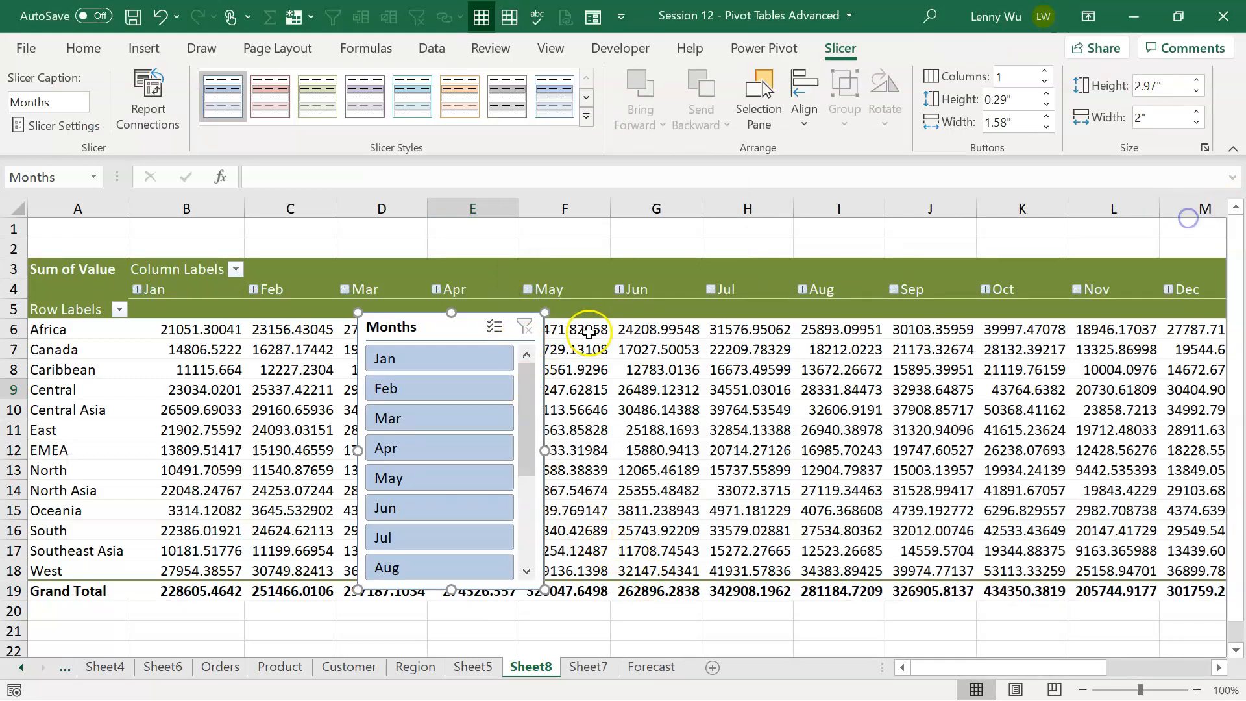
drag(458, 333, 962, 301)
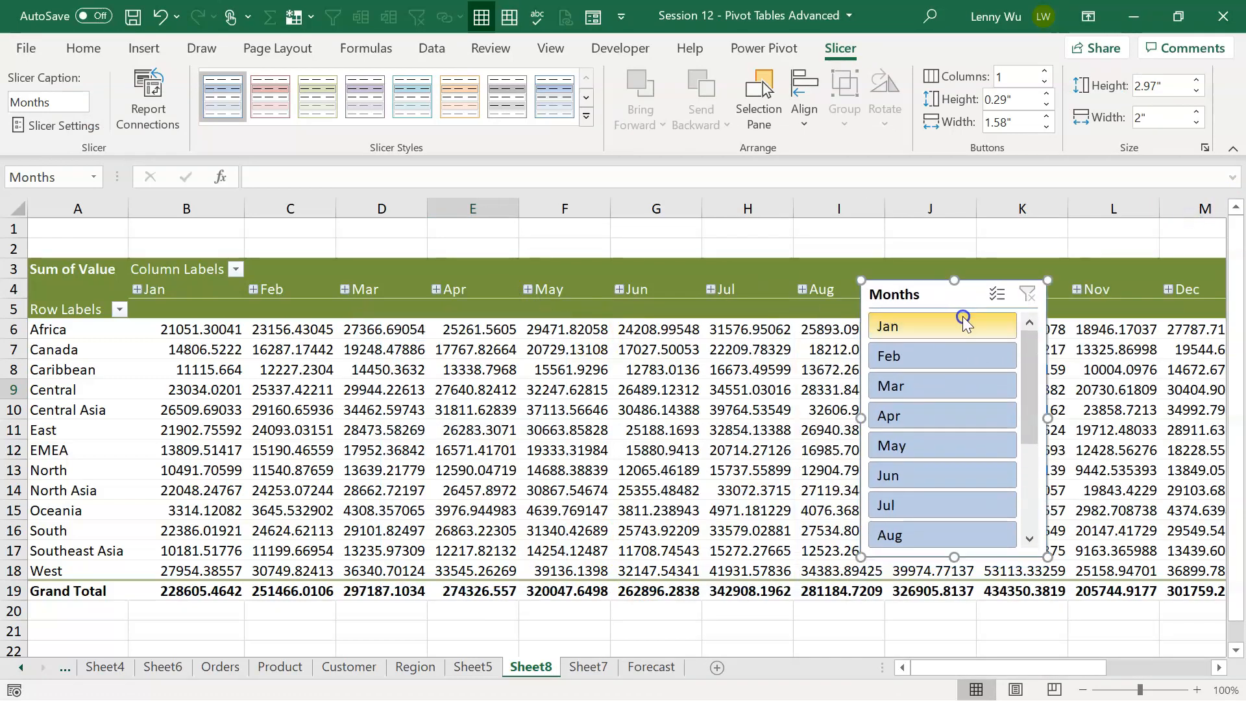
Step: Filter the PivotTable to Jan, Feb and Mar with the Months slicer, and try Jan as the only month
drag(926, 332, 928, 397)
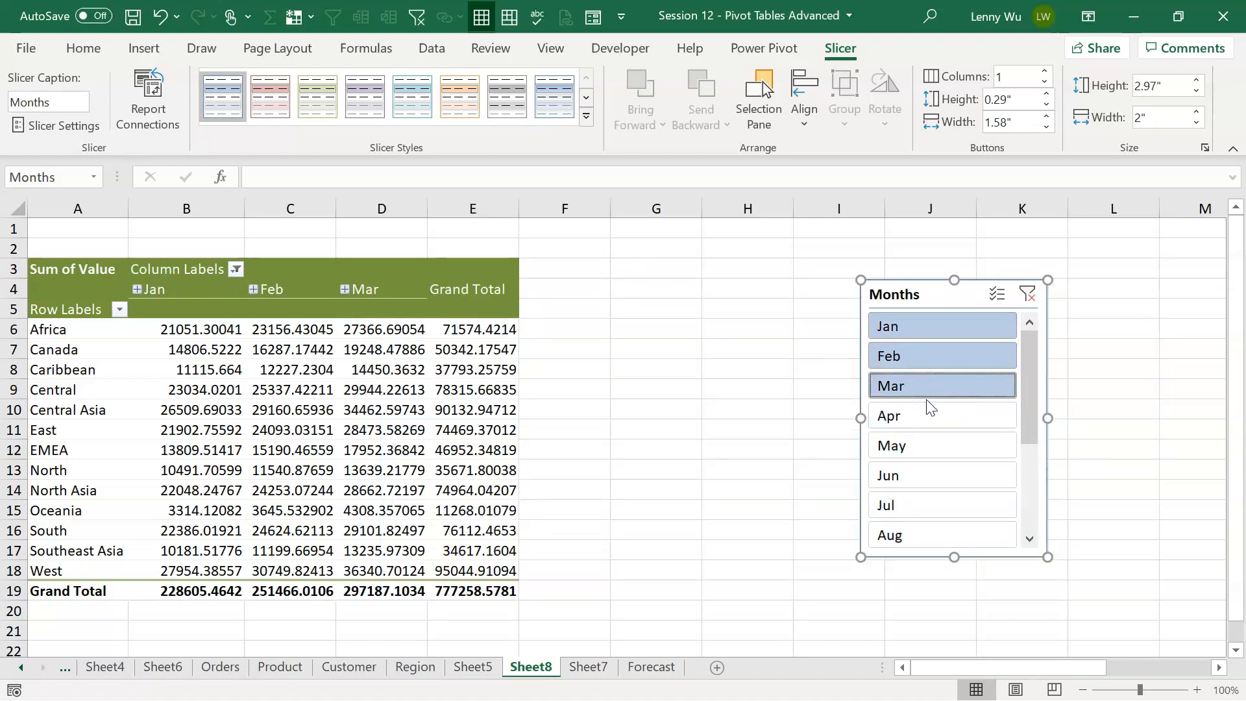
click(931, 326)
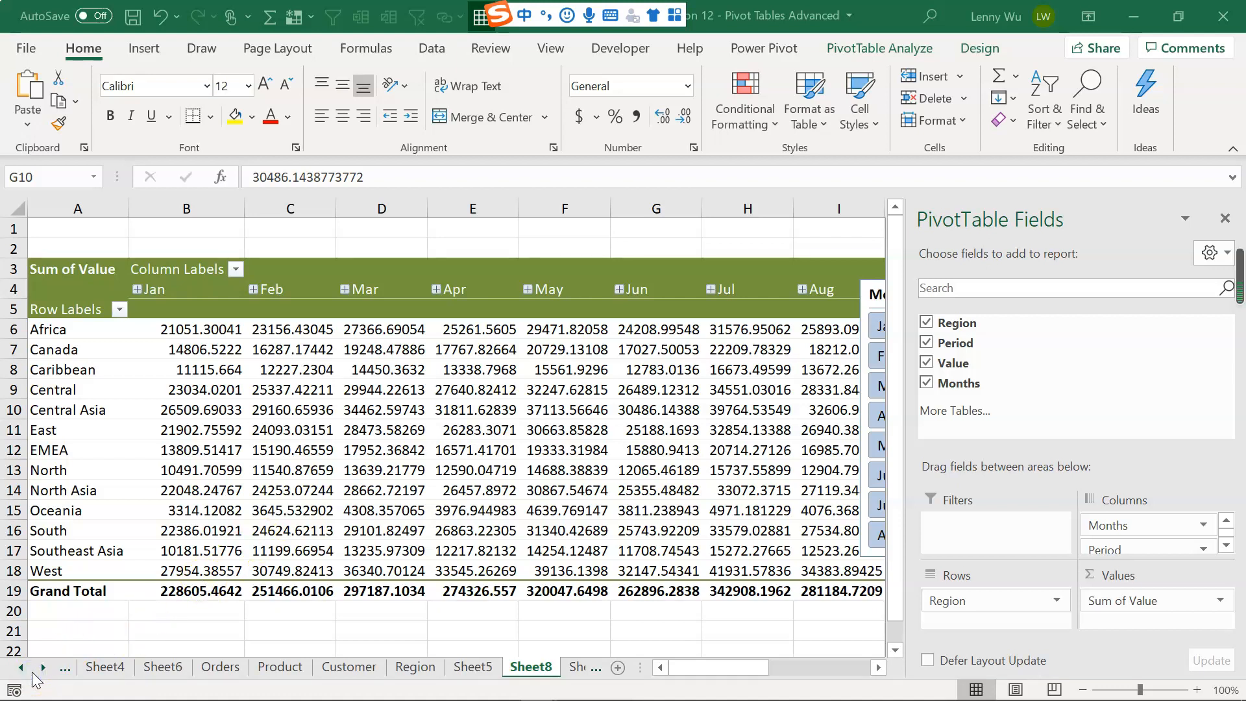
click(426, 623)
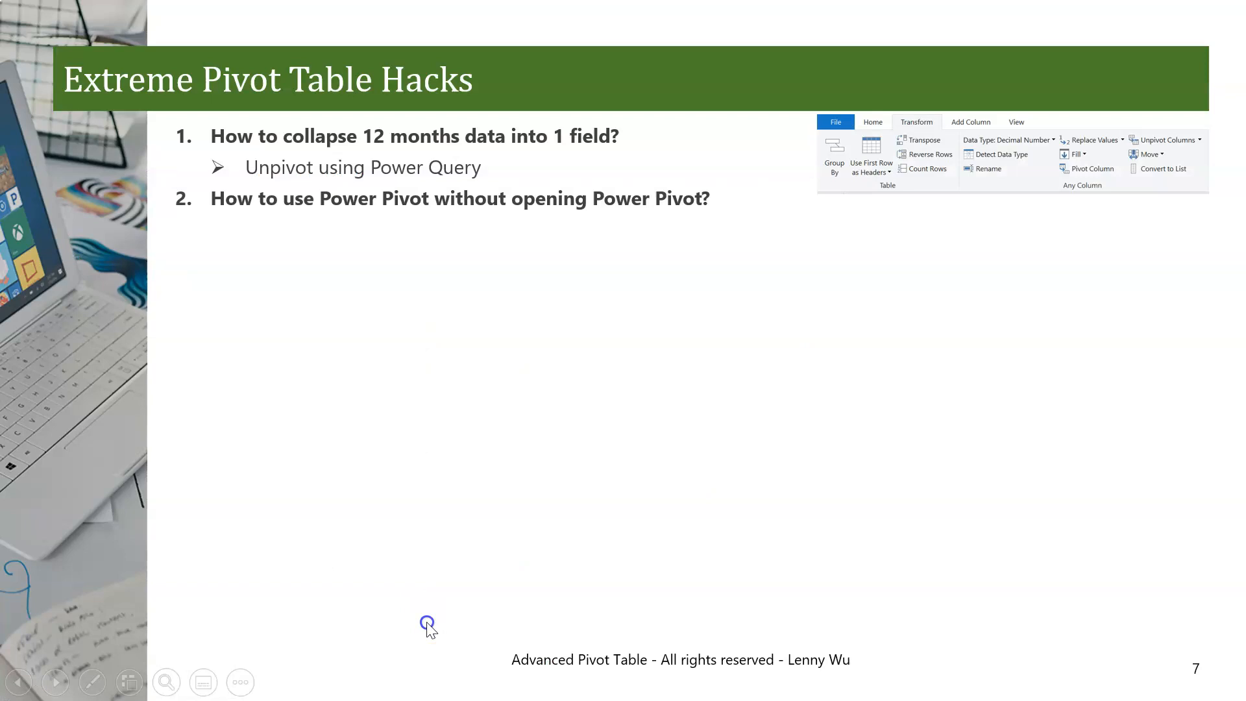
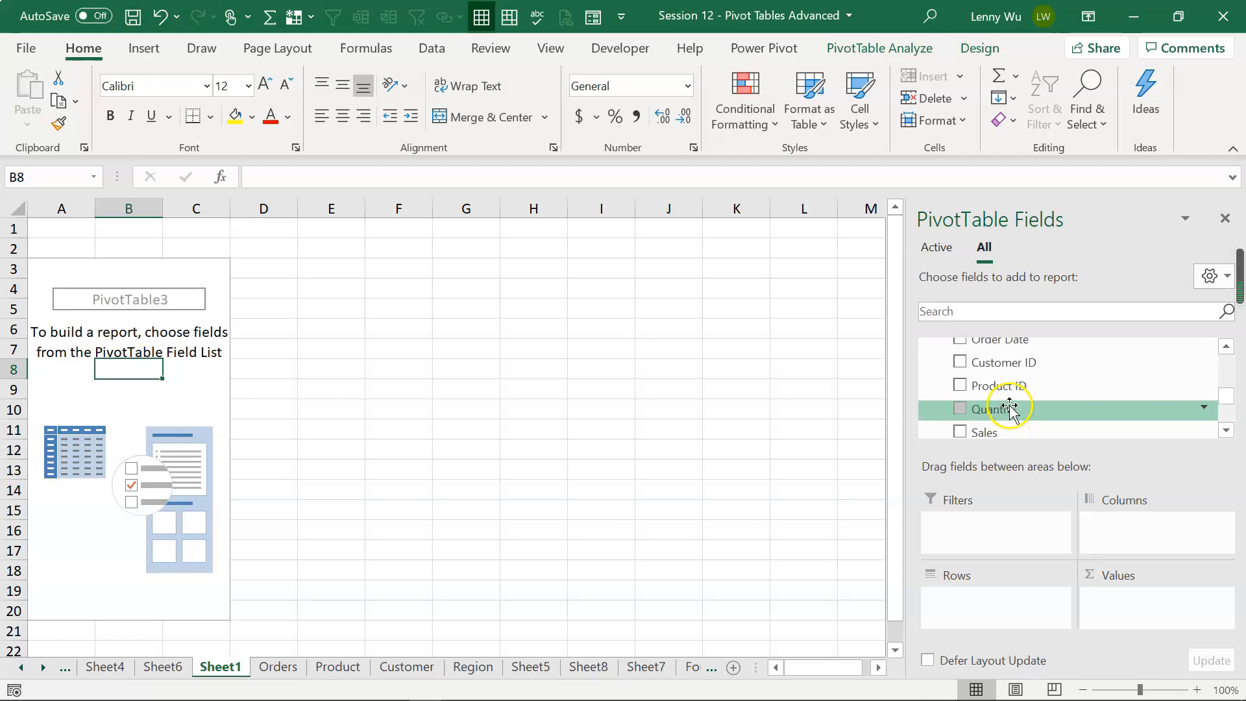
Step: Add the Sales field from the fOrder table to the new PivotTable's values
scroll(1014, 415, up, 1)
scroll(1014, 412, down, 1)
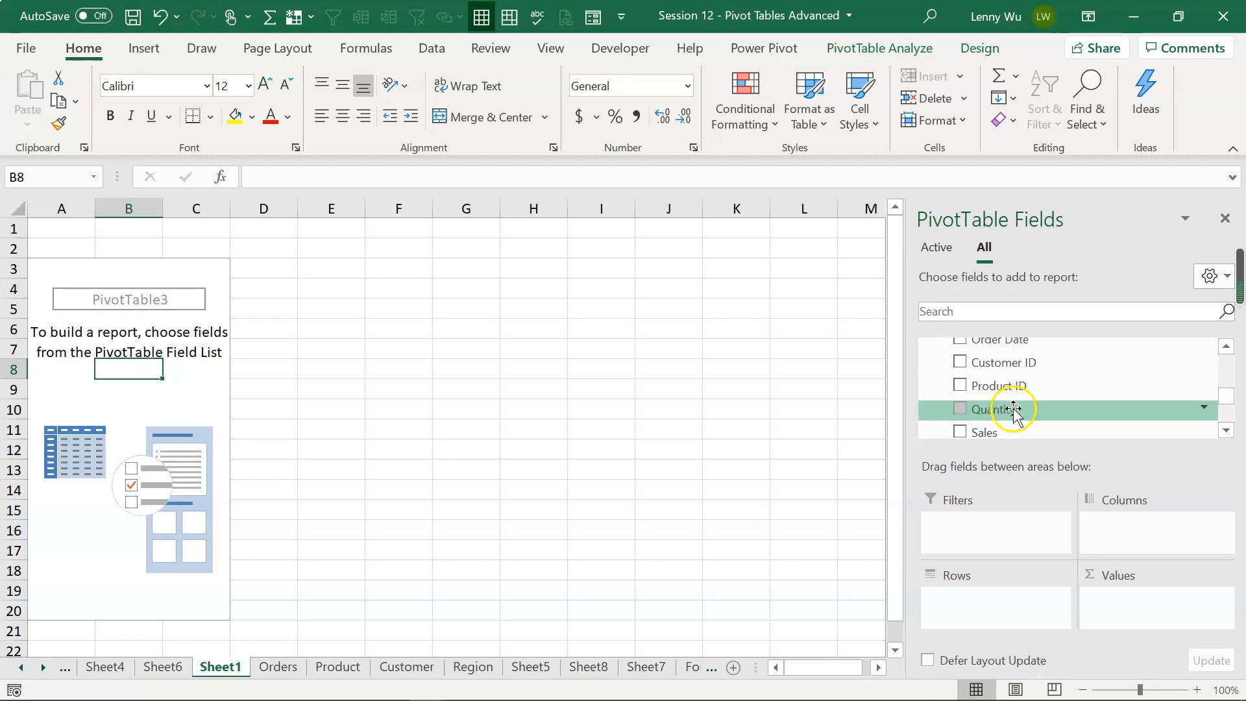
scroll(1016, 413, down, 1)
drag(1009, 392, 1141, 605)
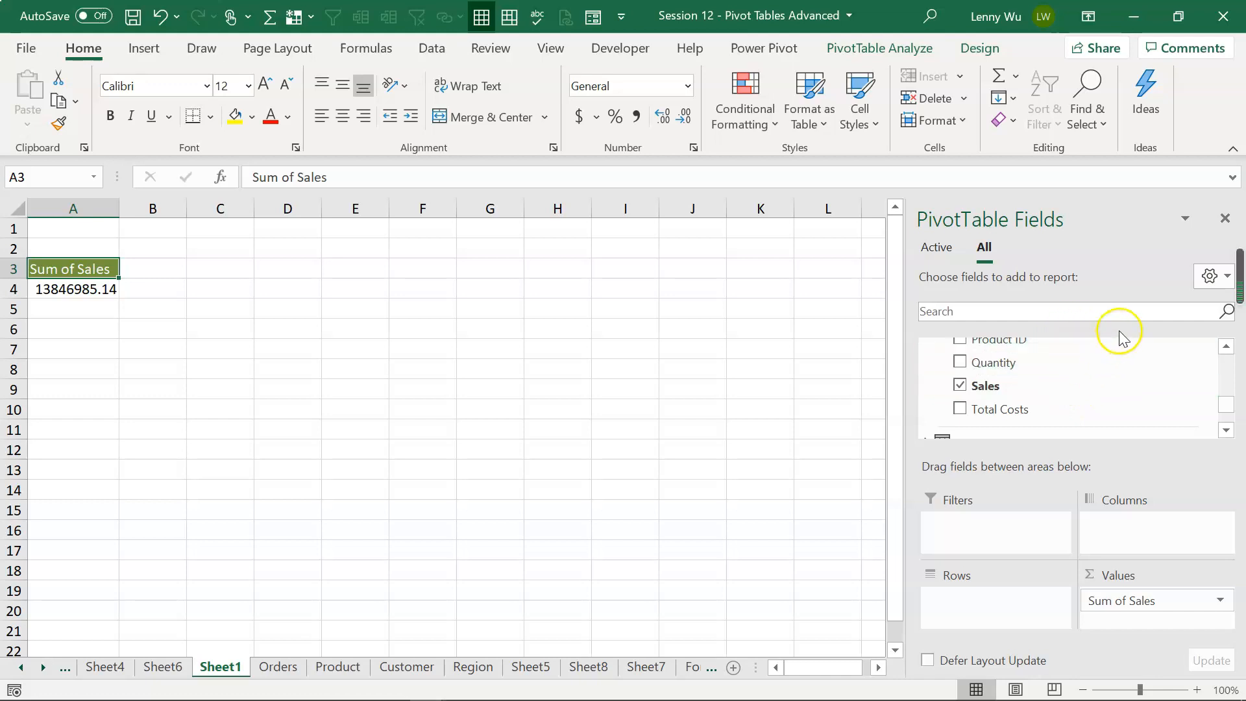
Step: Add the Category field from the dProduct table to the PivotTable's rows
scroll(997, 402, up, 3)
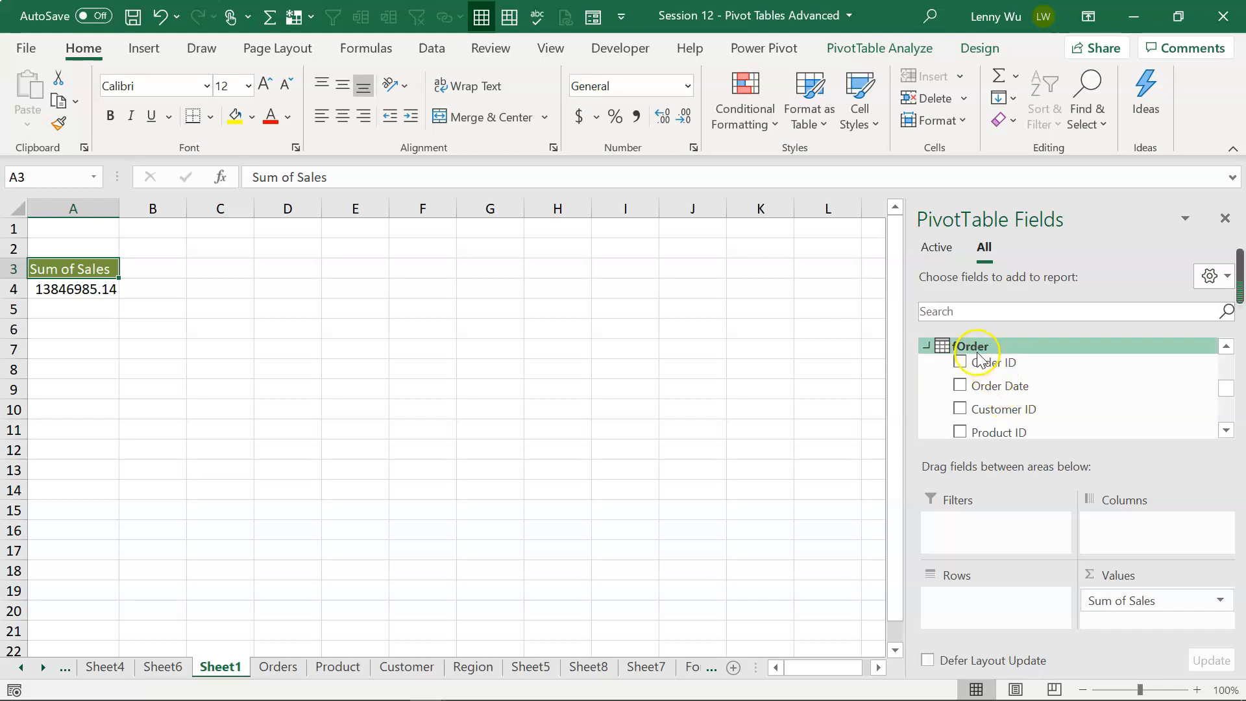
scroll(1006, 383, down, 5)
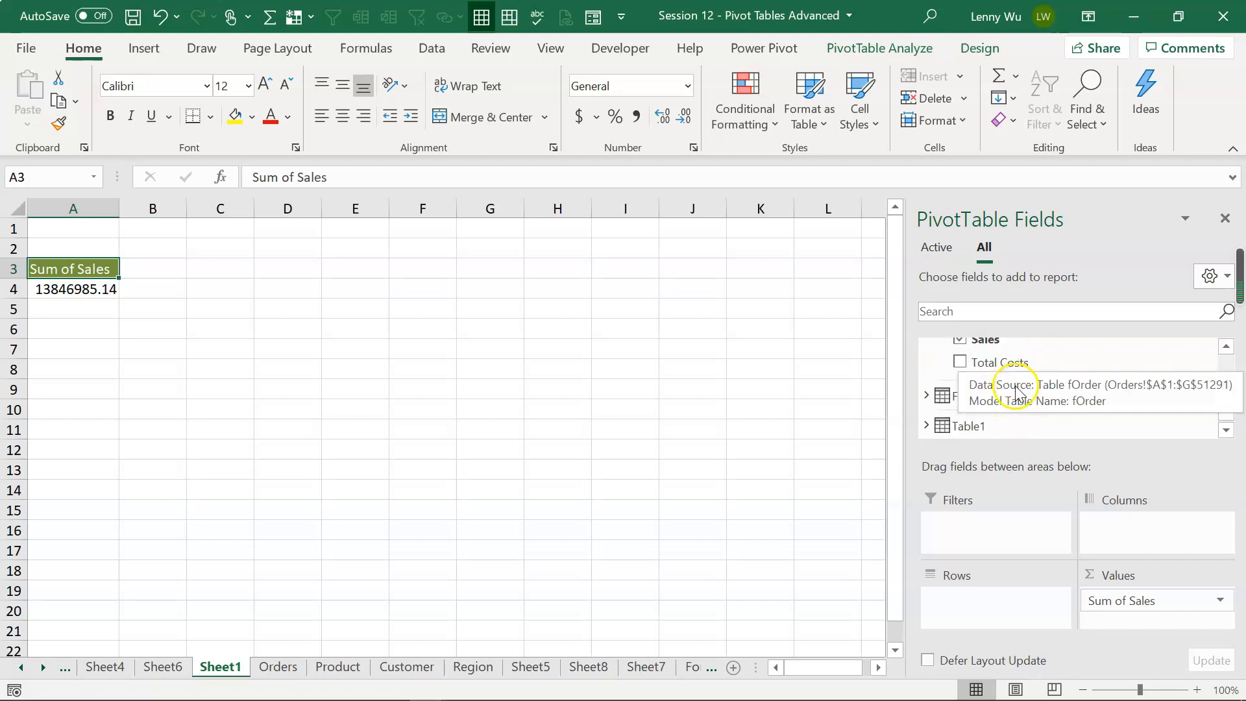
scroll(994, 426, down, 1)
scroll(994, 423, up, 3)
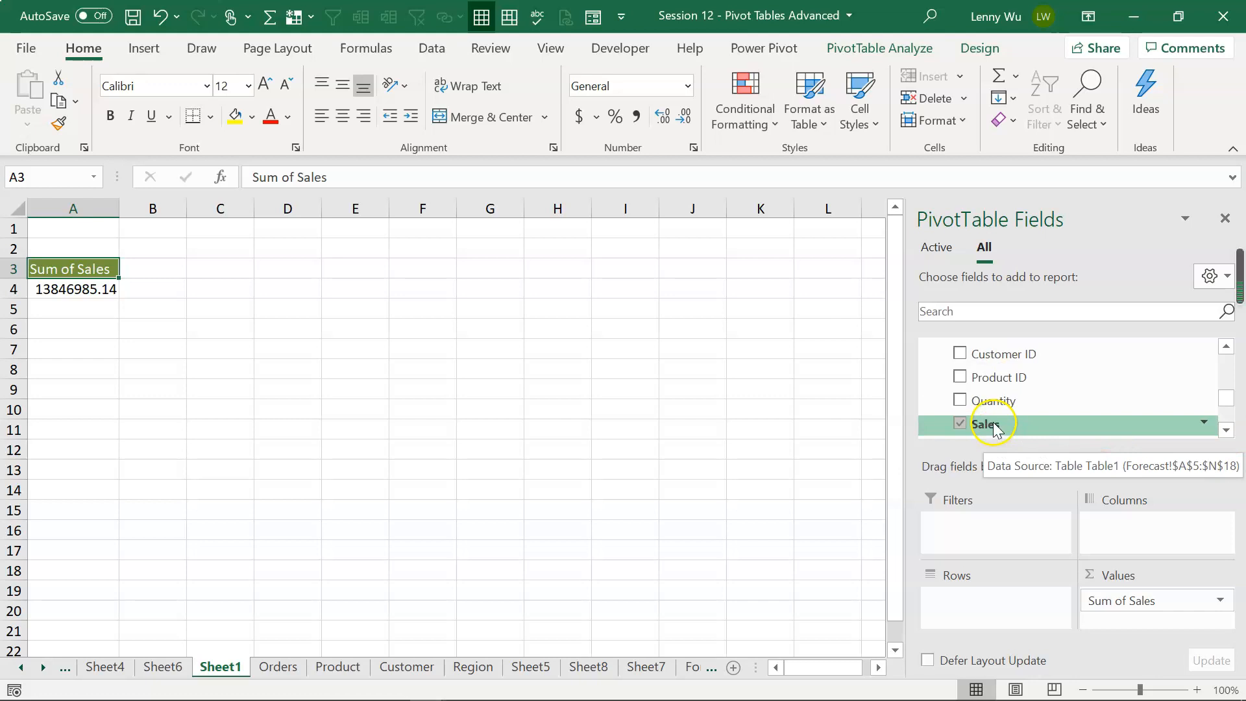
scroll(994, 426, up, 3)
click(988, 393)
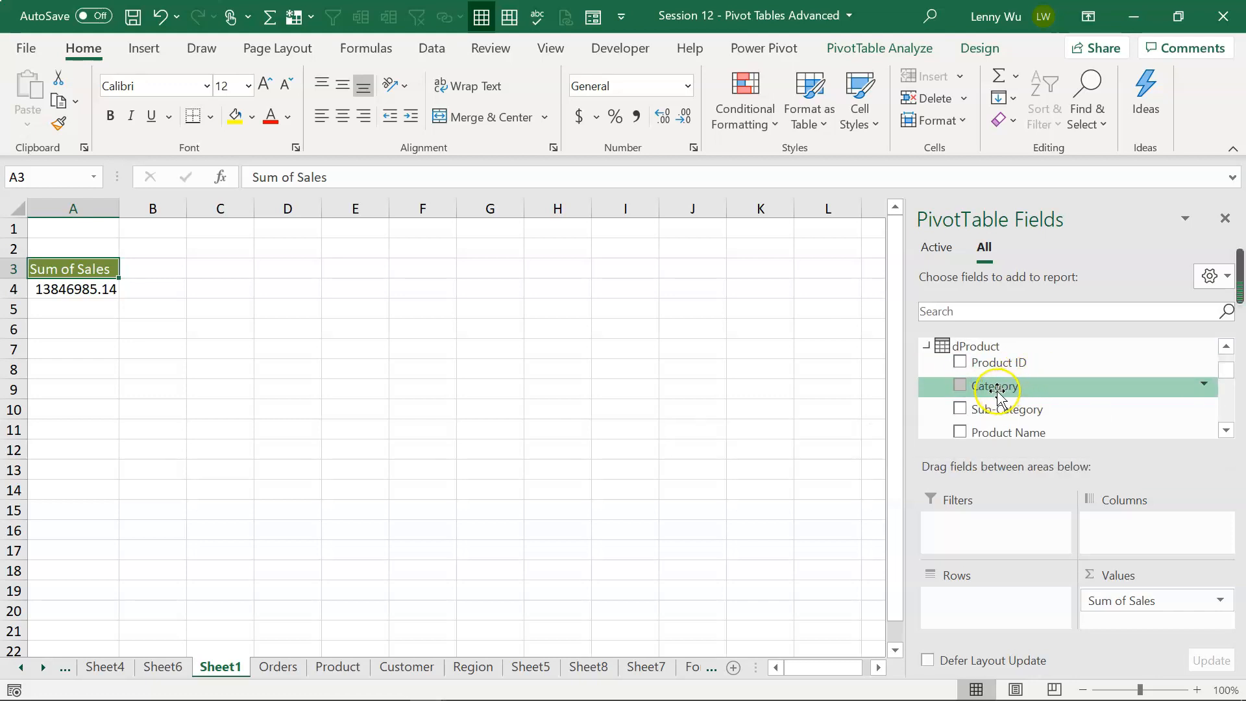
drag(993, 387, 1032, 595)
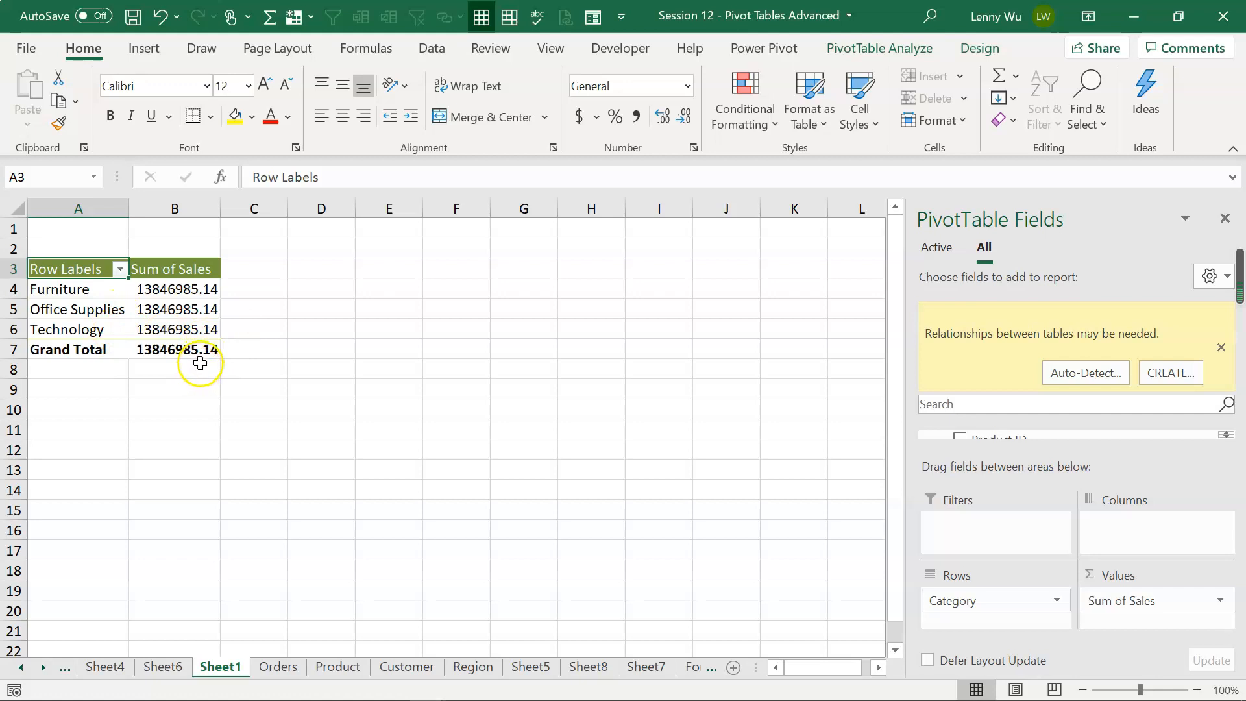
Step: Auto-detect and create the missing relationship between the tables used in the PivotTable
mouse_move(207, 355)
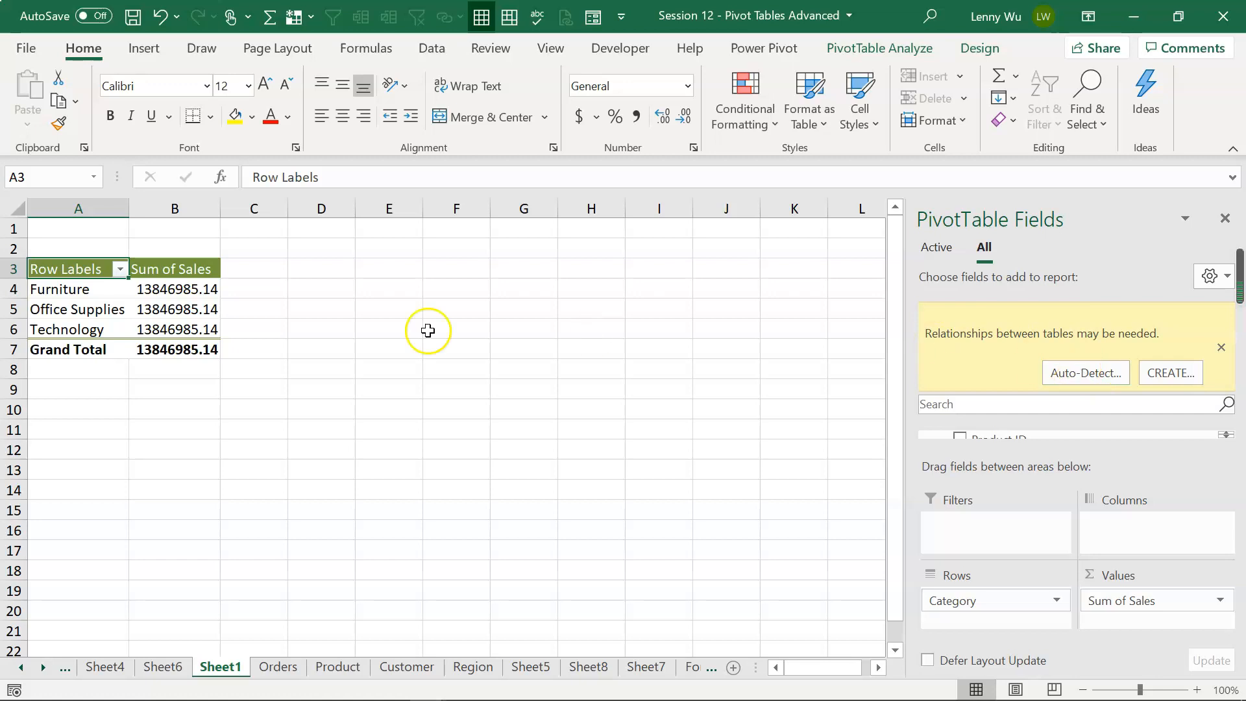
mouse_move(200, 333)
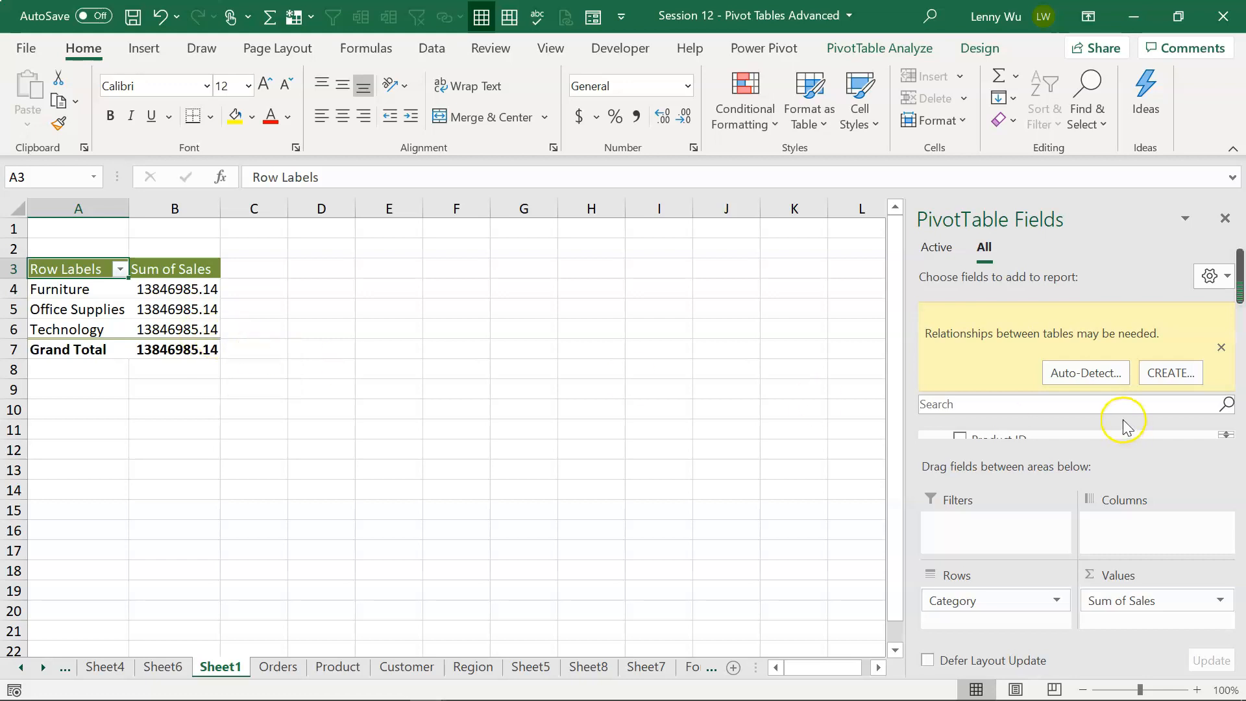
click(1074, 375)
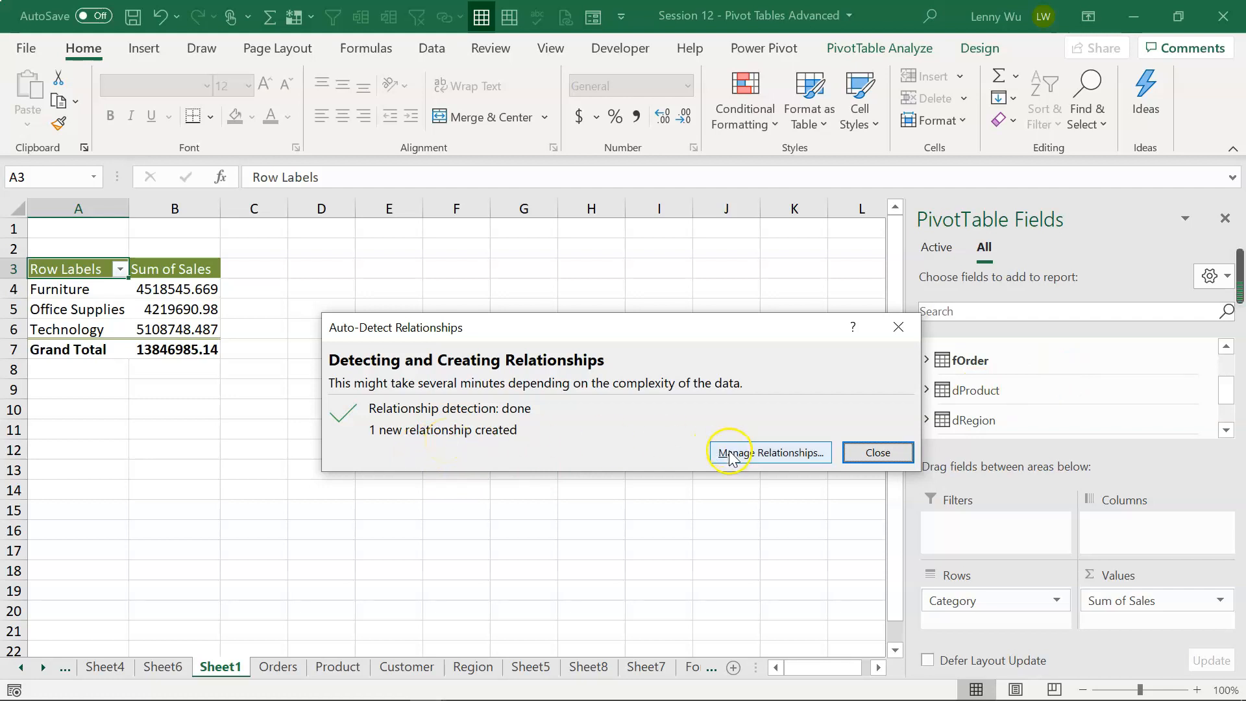
click(878, 453)
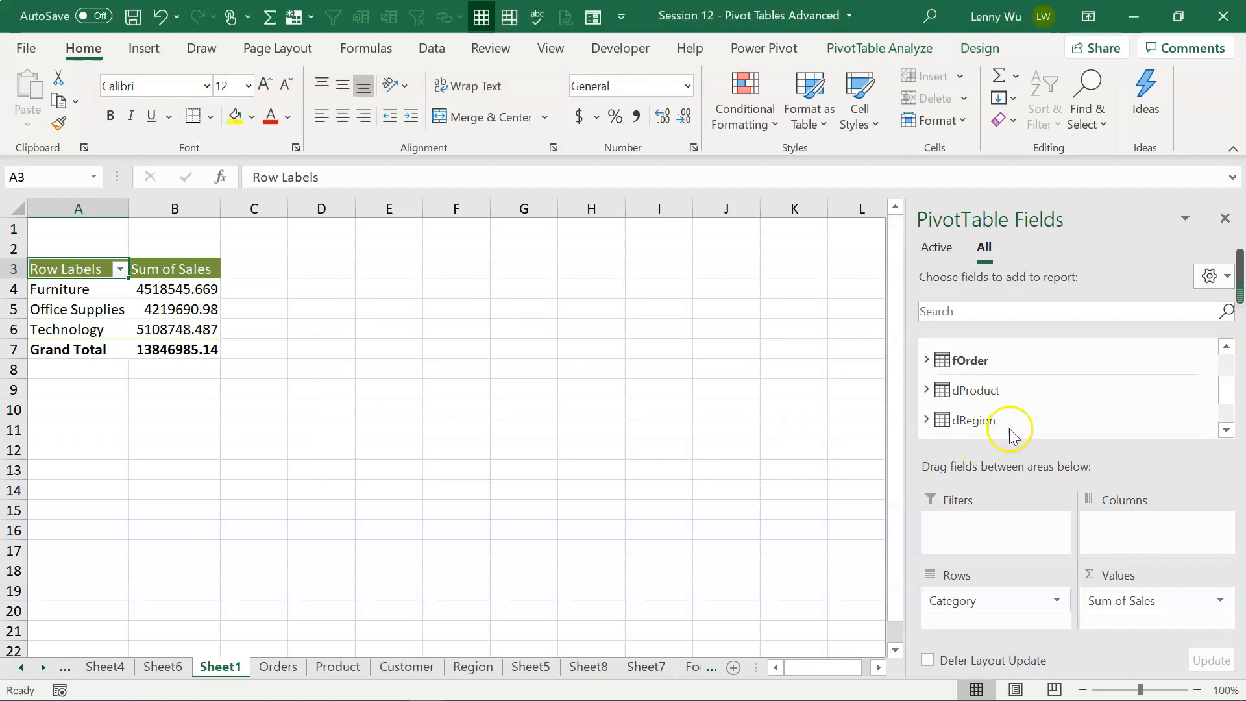
click(210, 291)
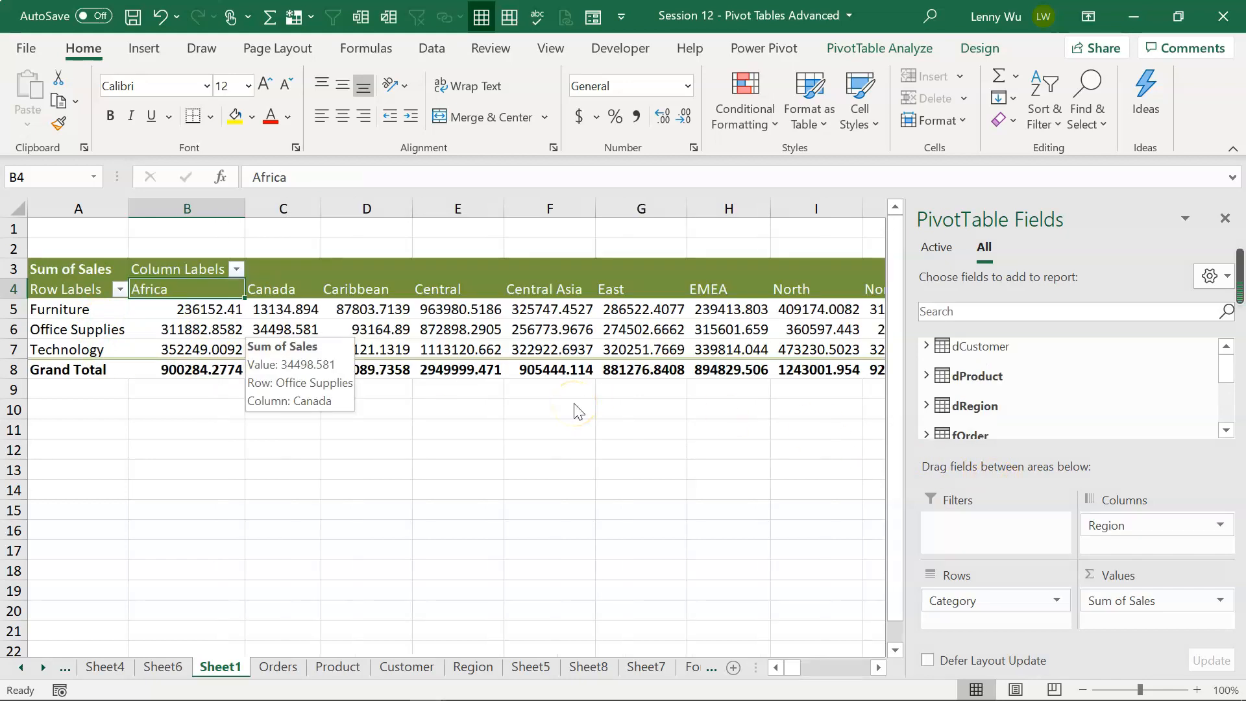
click(278, 666)
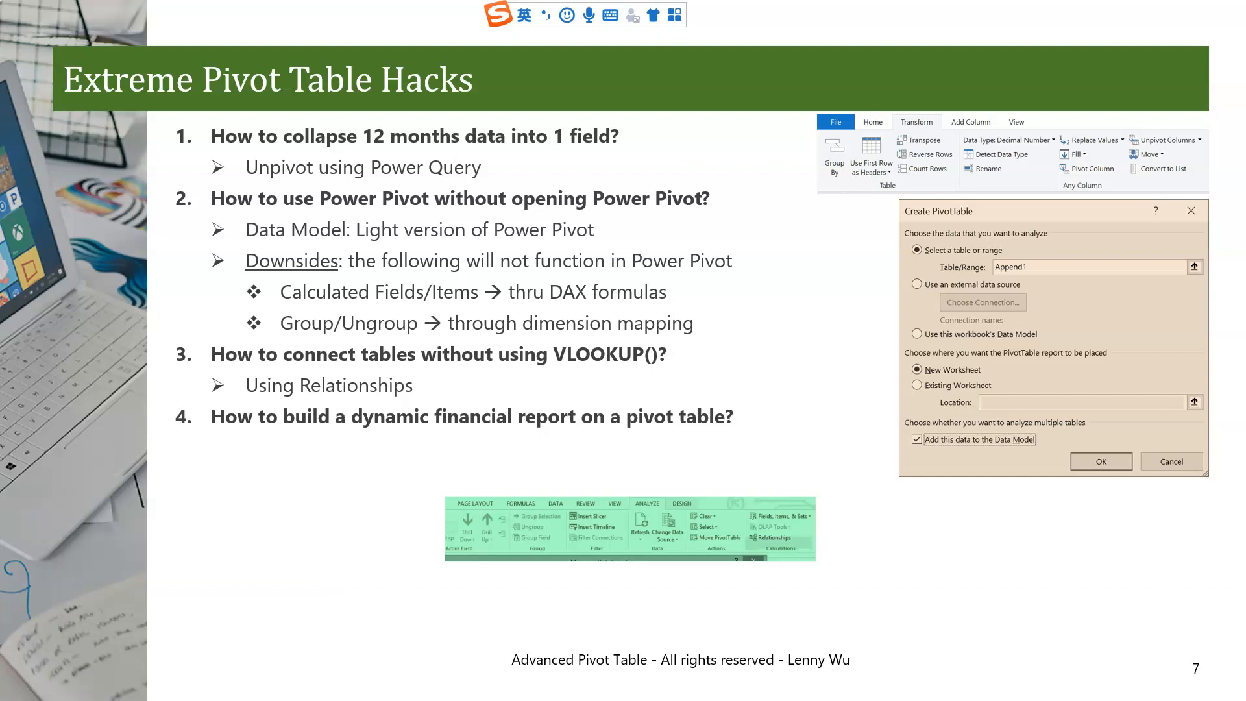
key(Right)
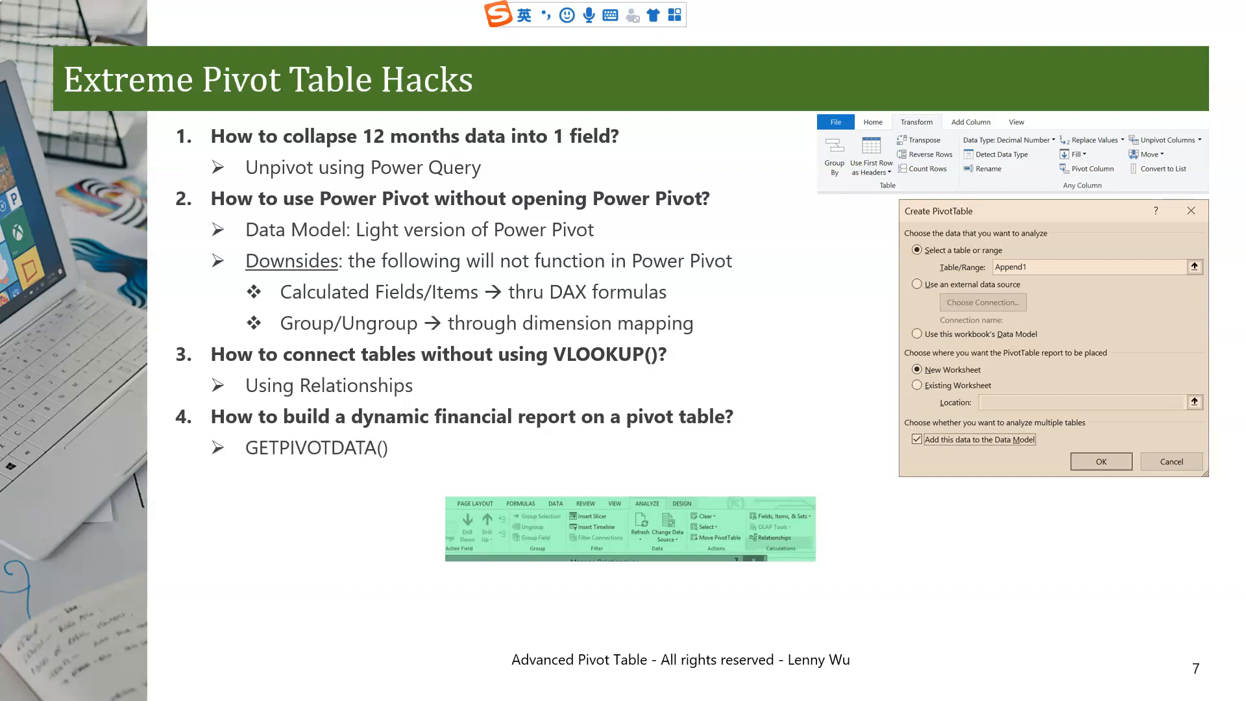
click(312, 622)
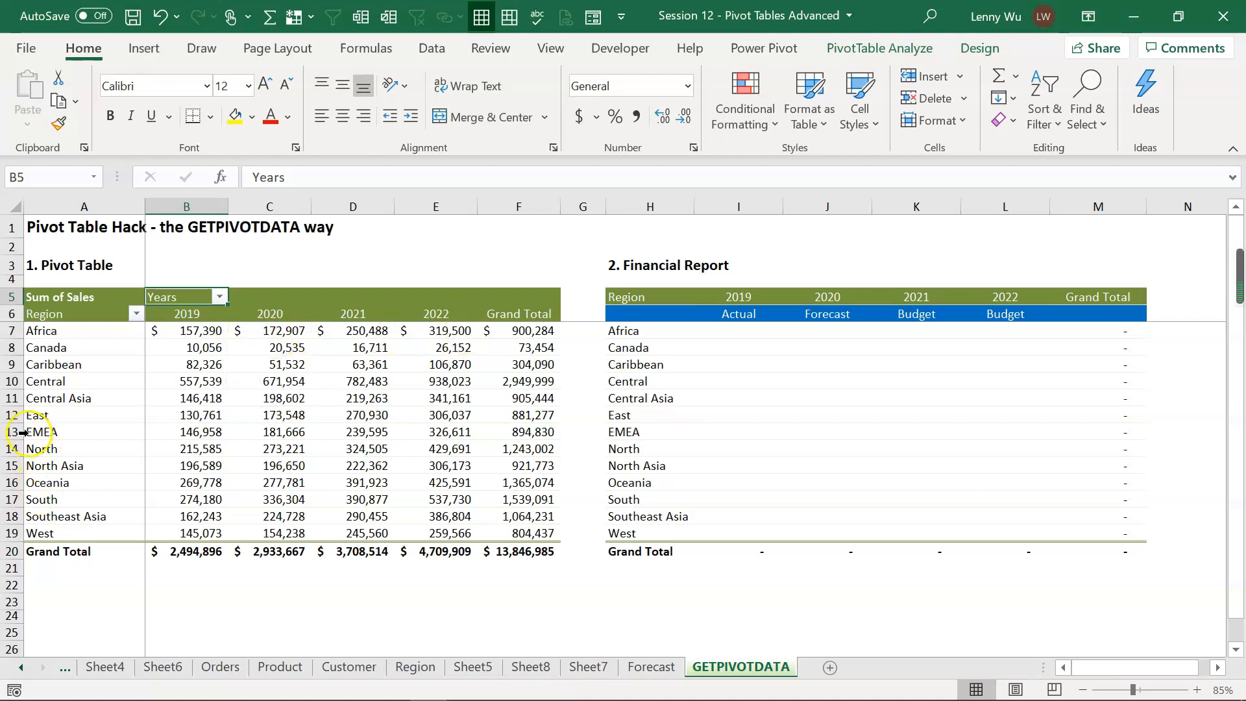
Step: Try to insert a worksheet row above the East row of the PivotTable on the GETPIVOTDATA sheet
click(13, 415)
right_click(13, 415)
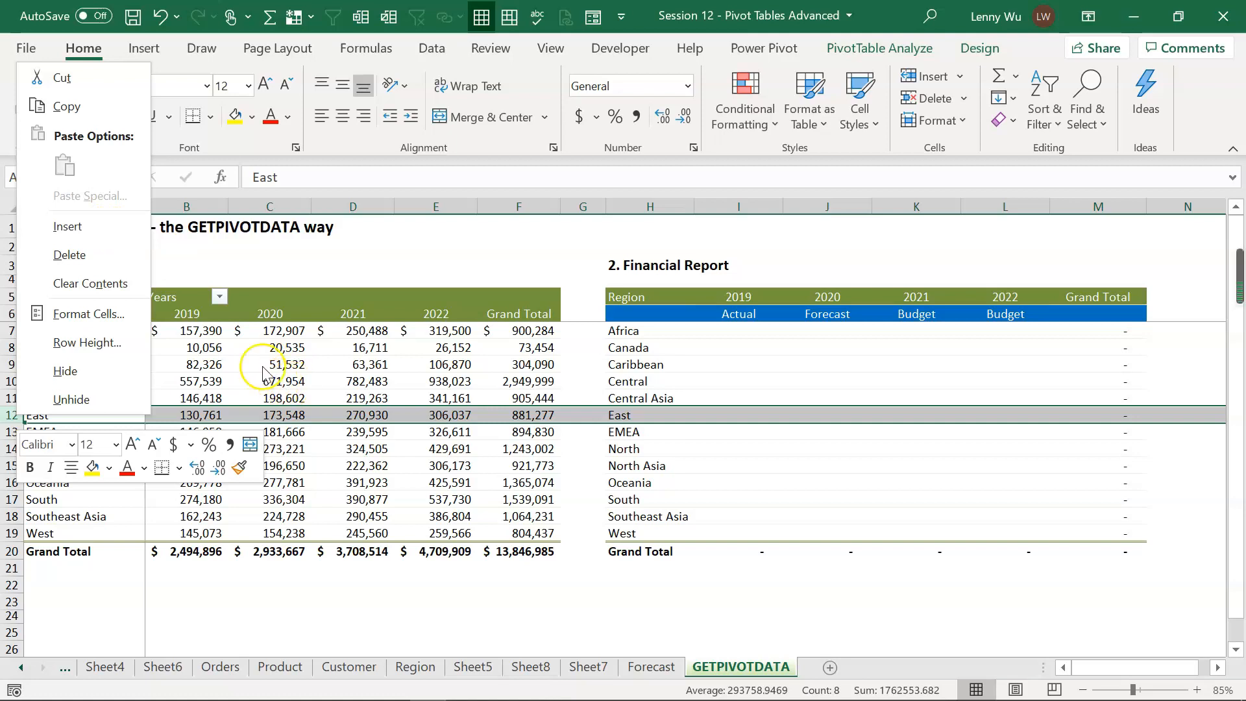
click(67, 227)
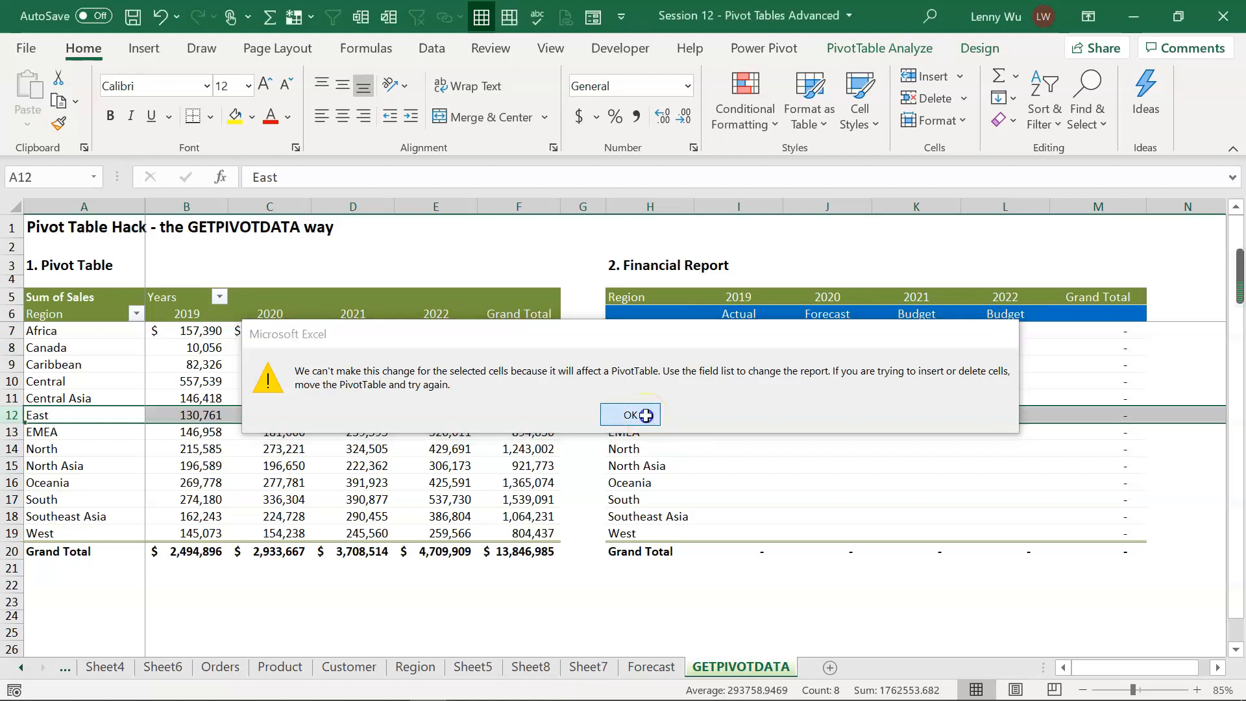
click(647, 420)
click(367, 382)
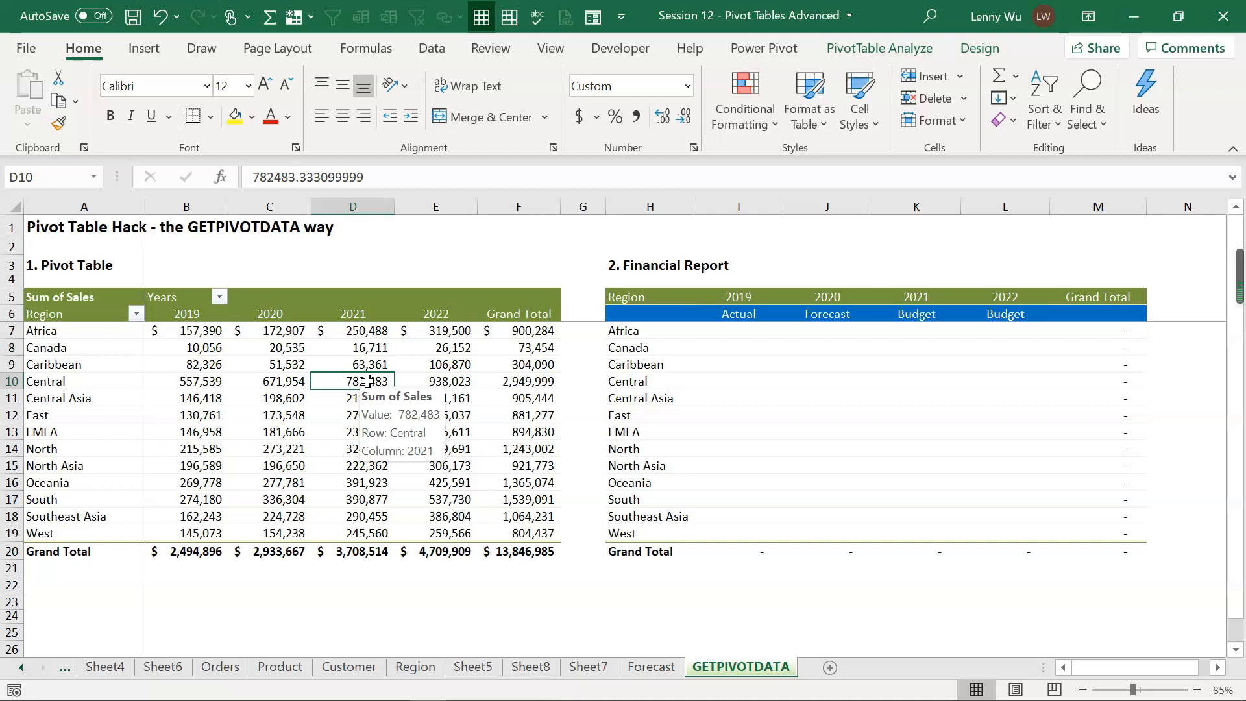
click(375, 380)
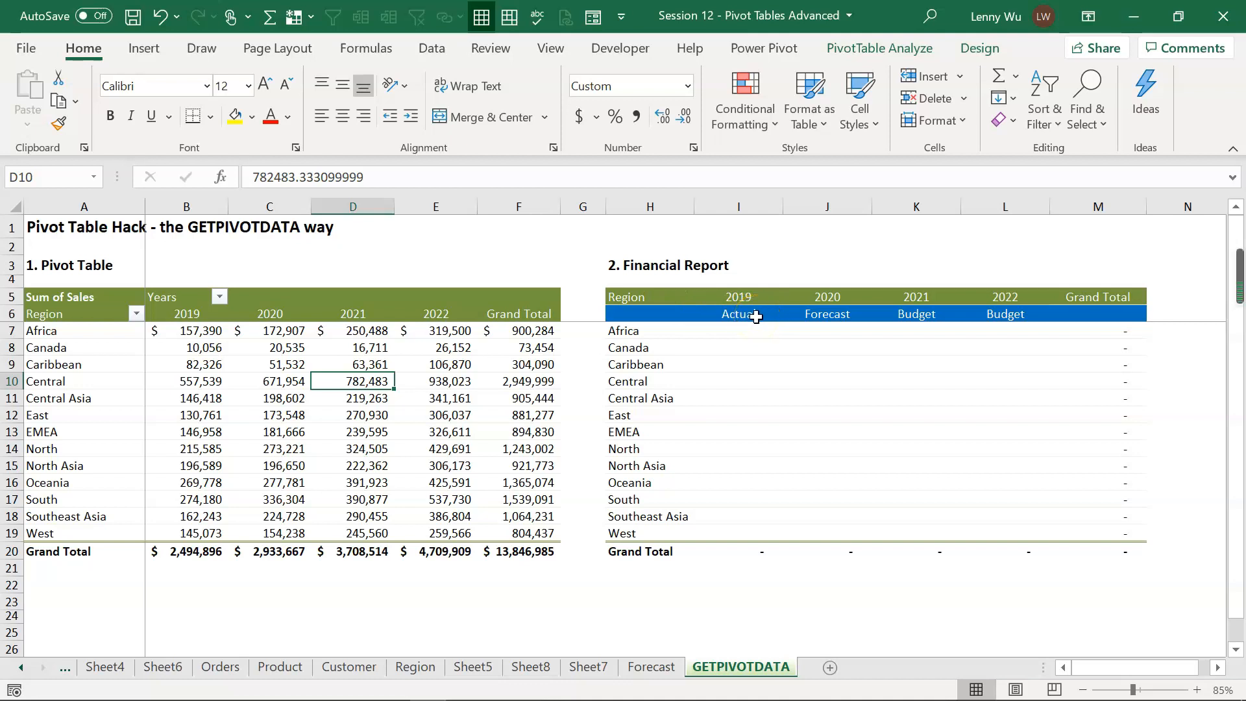
Step: Enter =GETPIVOTDATA("Sales",$A$5,"Region","Africa","Years",2019) in I7 of the financial report by referencing Africa's 2019 sales in the PivotTable
click(740, 334)
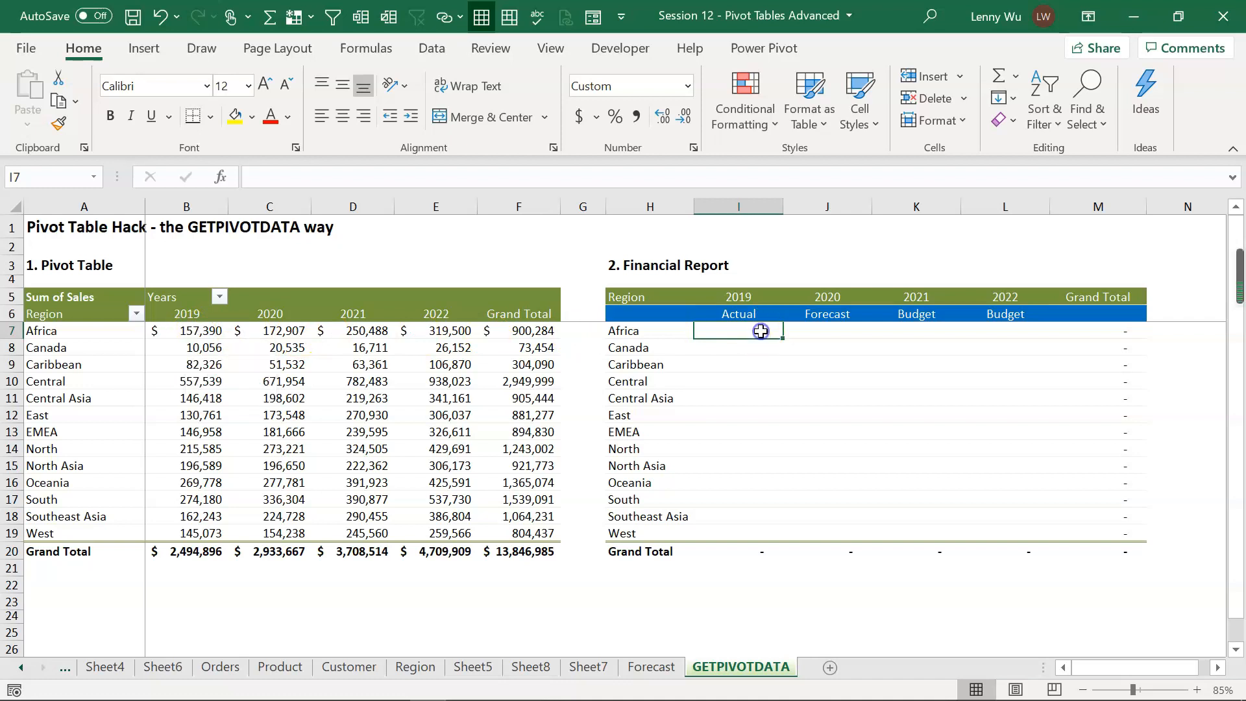
text(=)
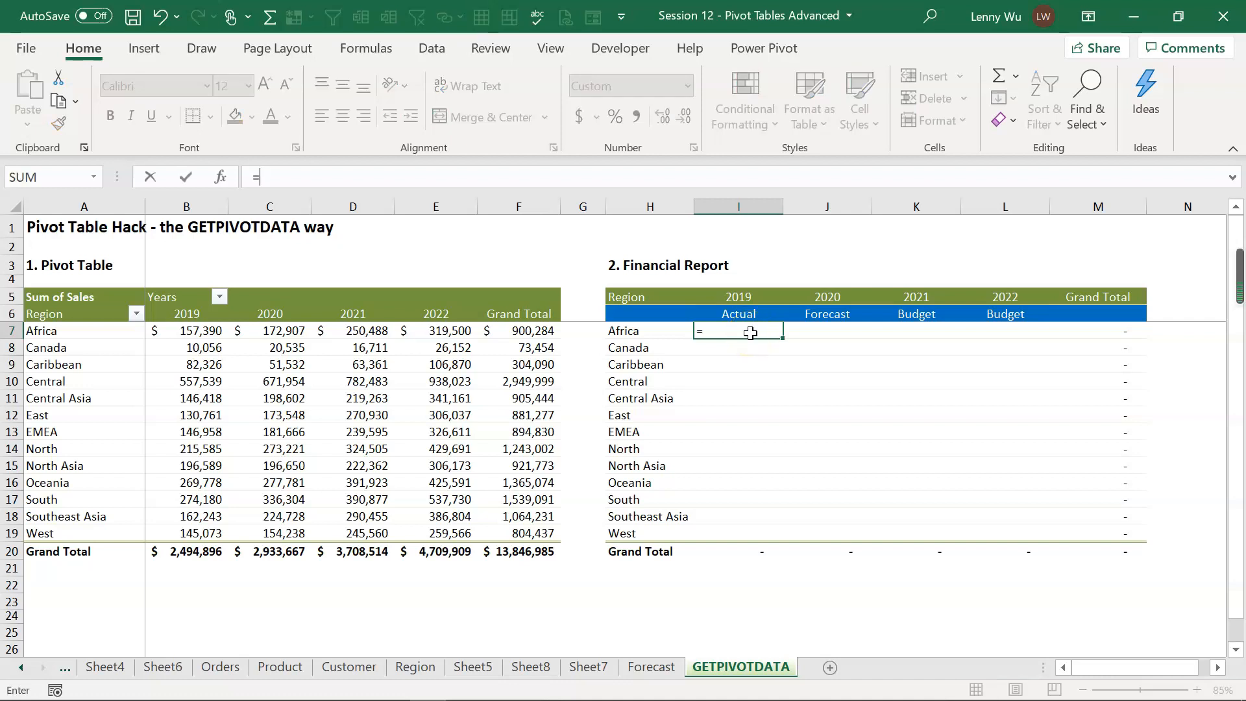
click(205, 331)
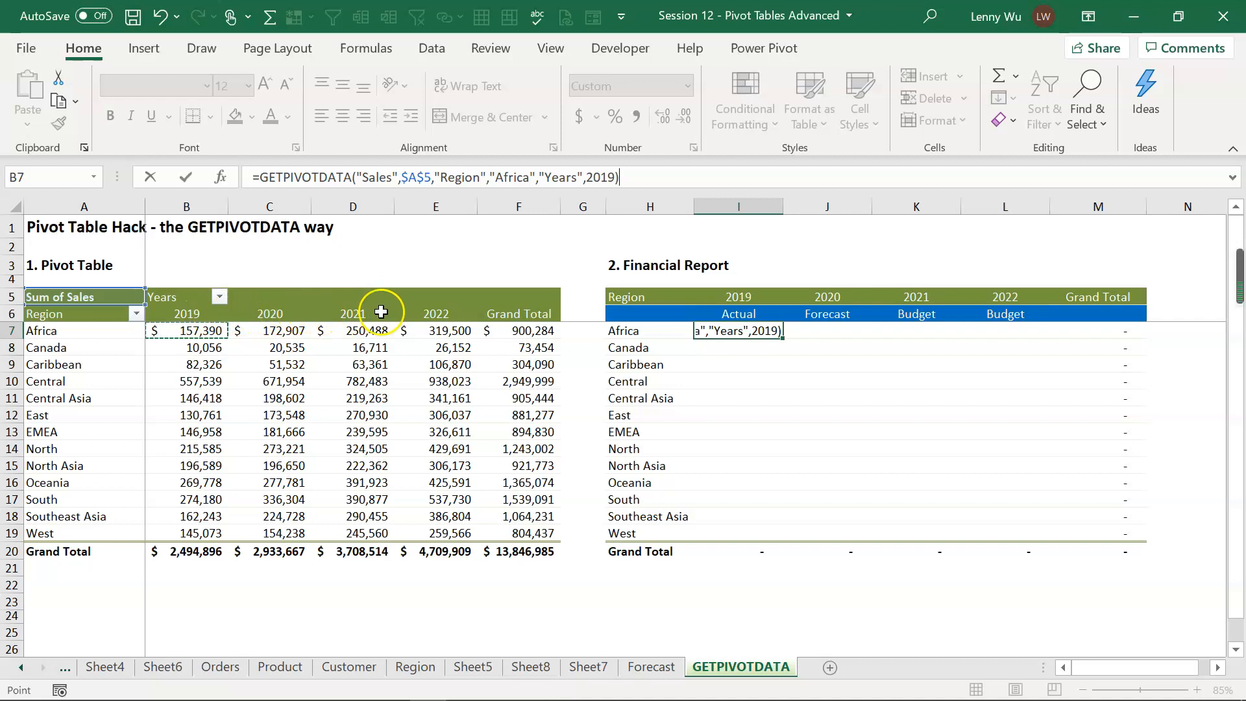
key(Return)
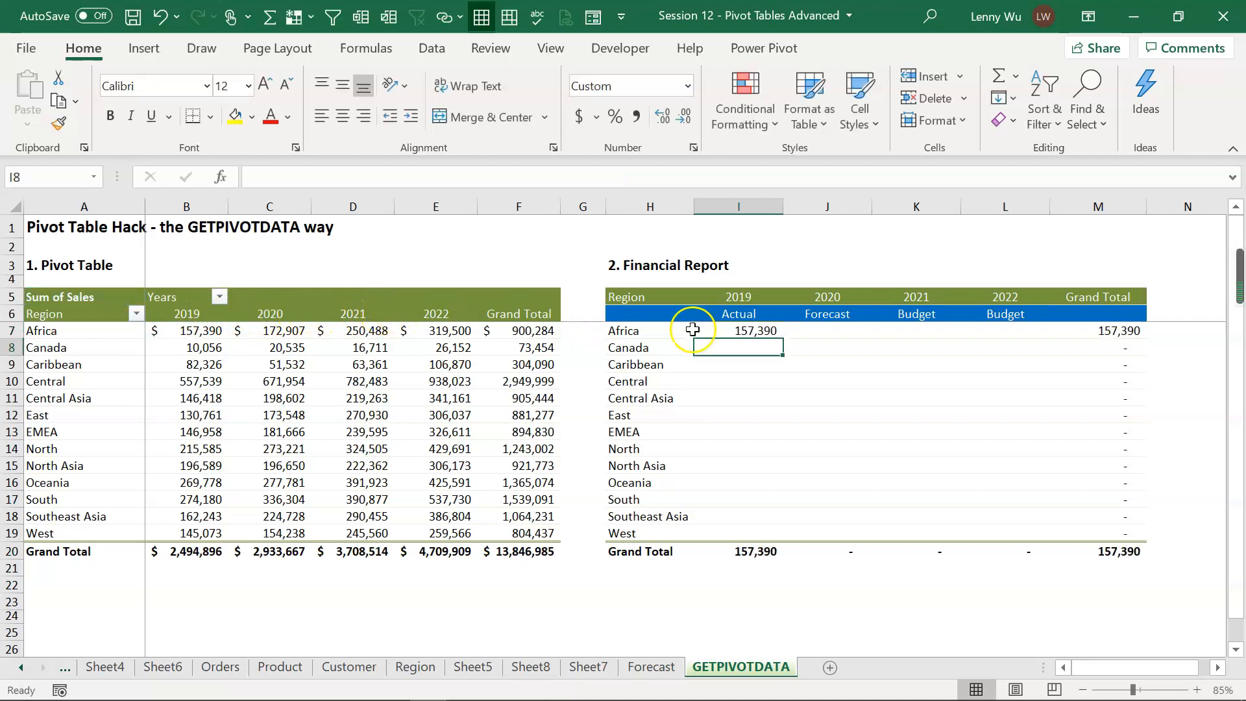
Step: Try filling the 2019 Actual formula from Africa down to West, undo the fill, and select I7 again
click(769, 325)
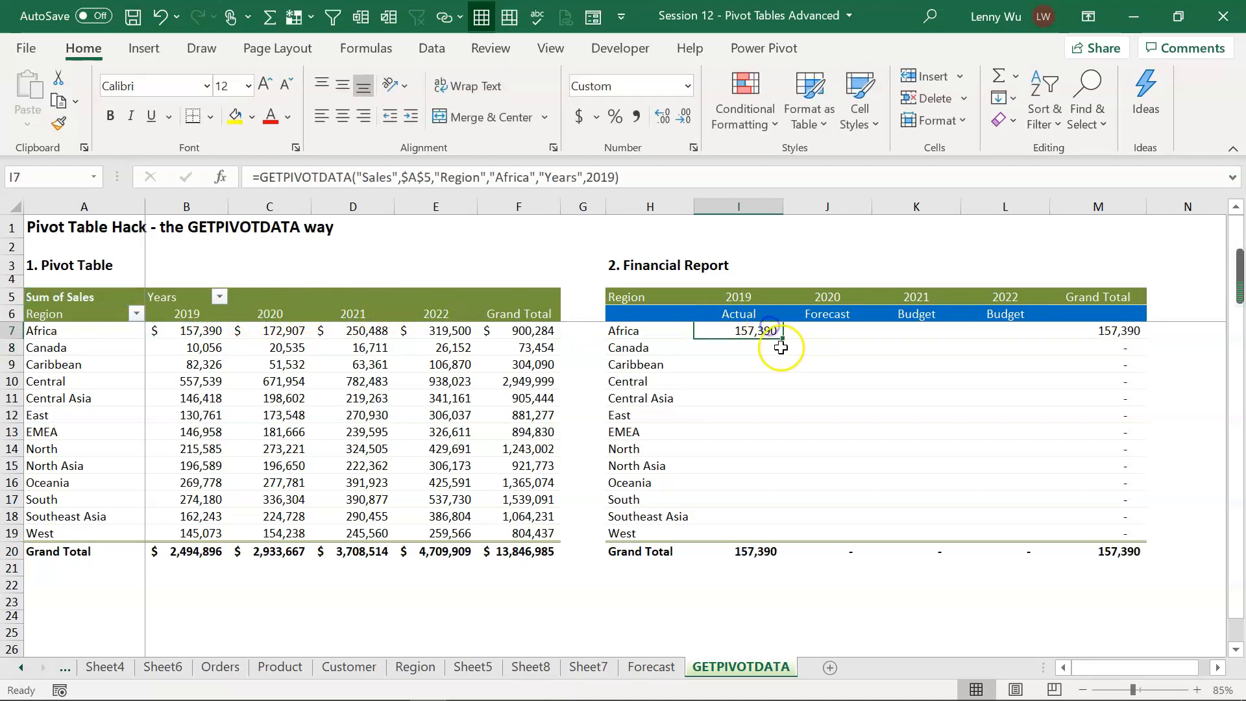
mouse_move(206, 333)
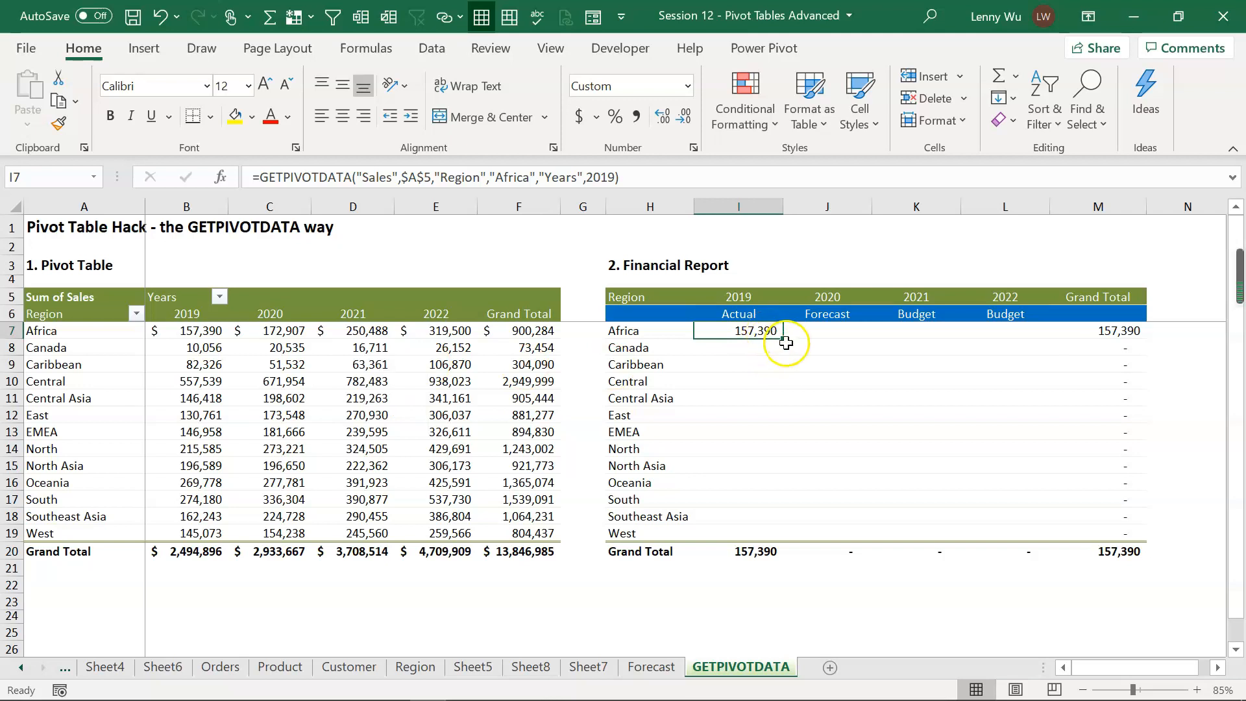
drag(787, 340, 772, 550)
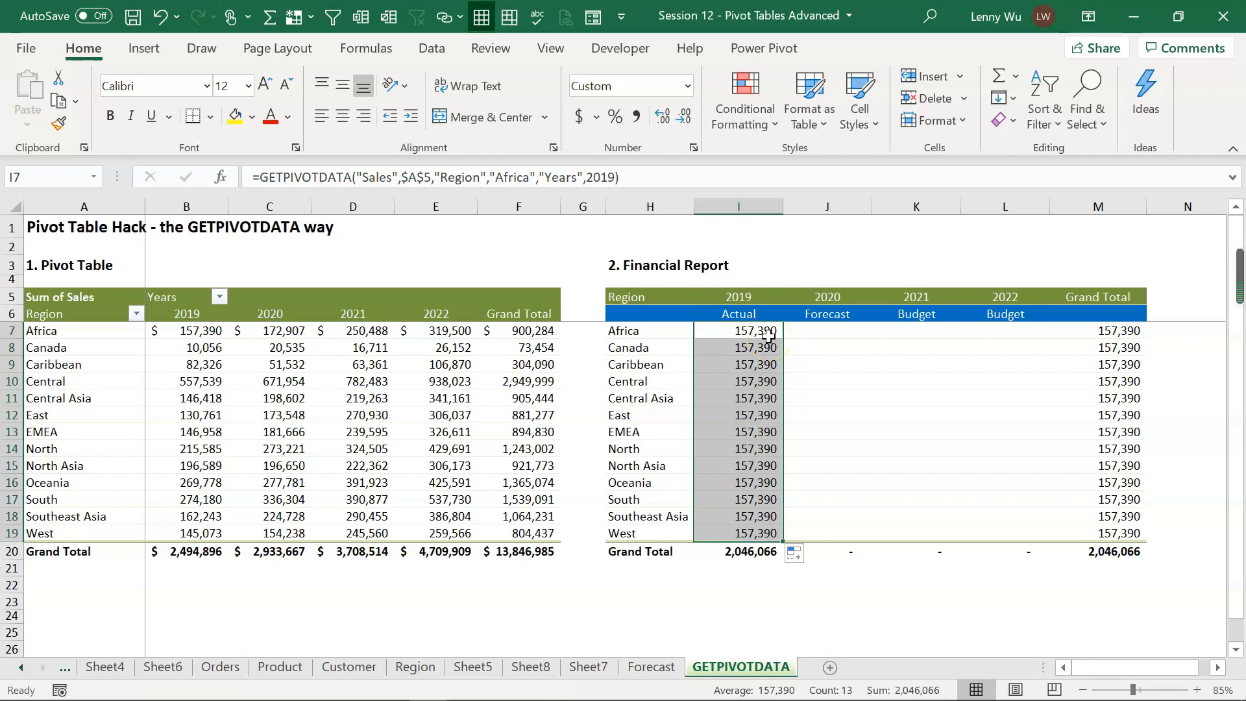
key(ctrl+z)
click(732, 332)
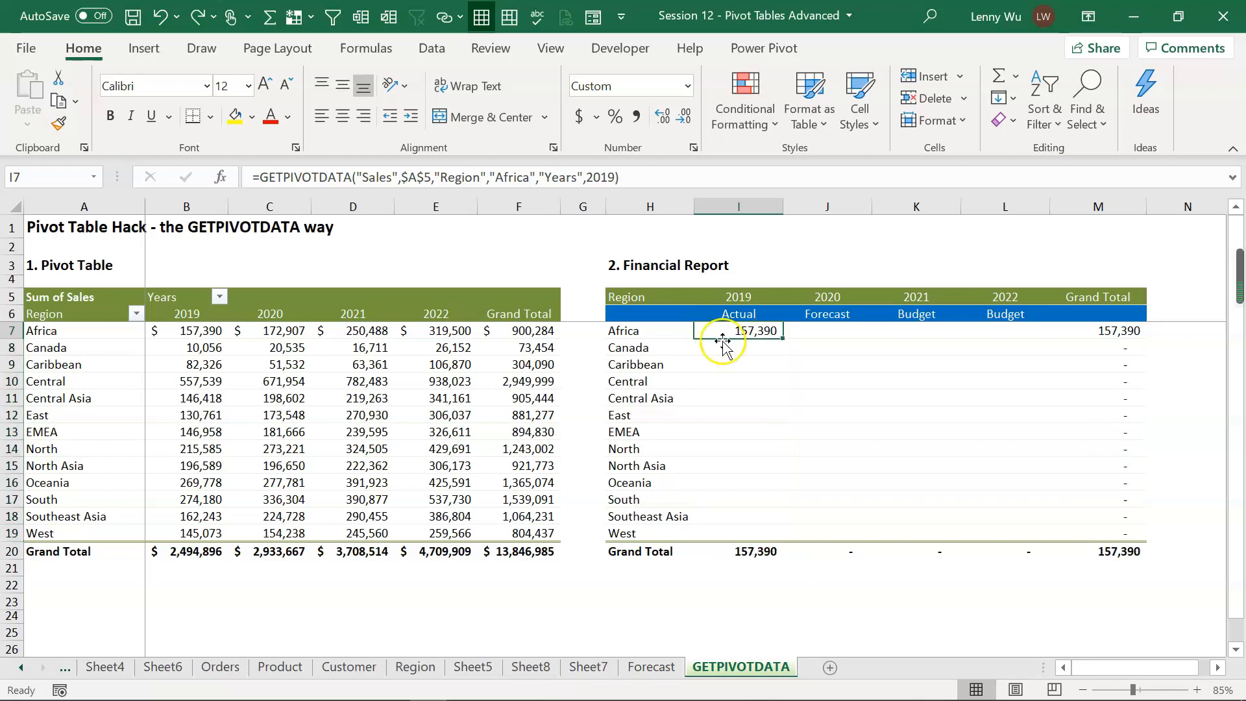